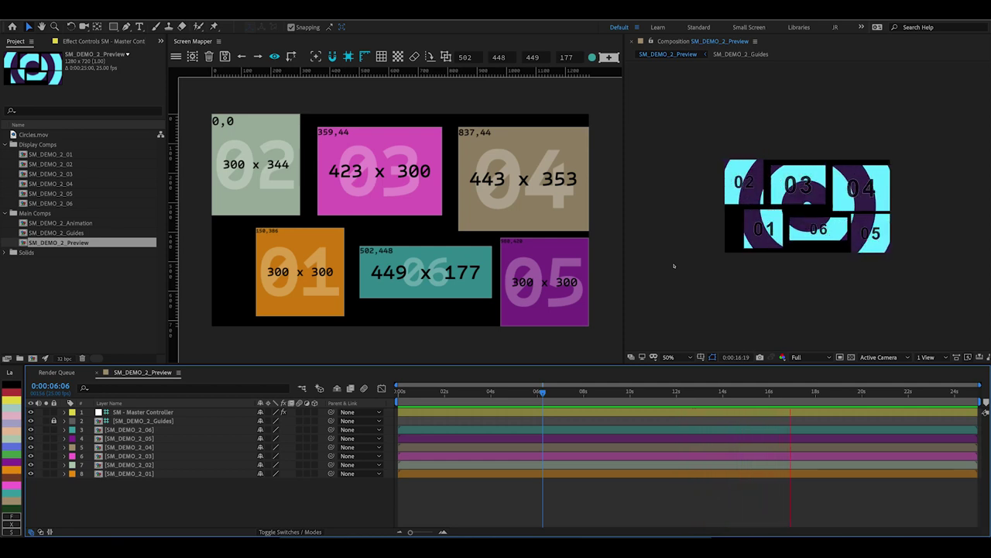
# Scrub the SM_DEMO_2_Preview timeline to about five seconds in to review the six mapped displays
pyautogui.moveTo(669, 392)
pyautogui.mouseDown()
pyautogui.moveTo(417, 388)
pyautogui.moveTo(501, 392)
pyautogui.mouseUp()
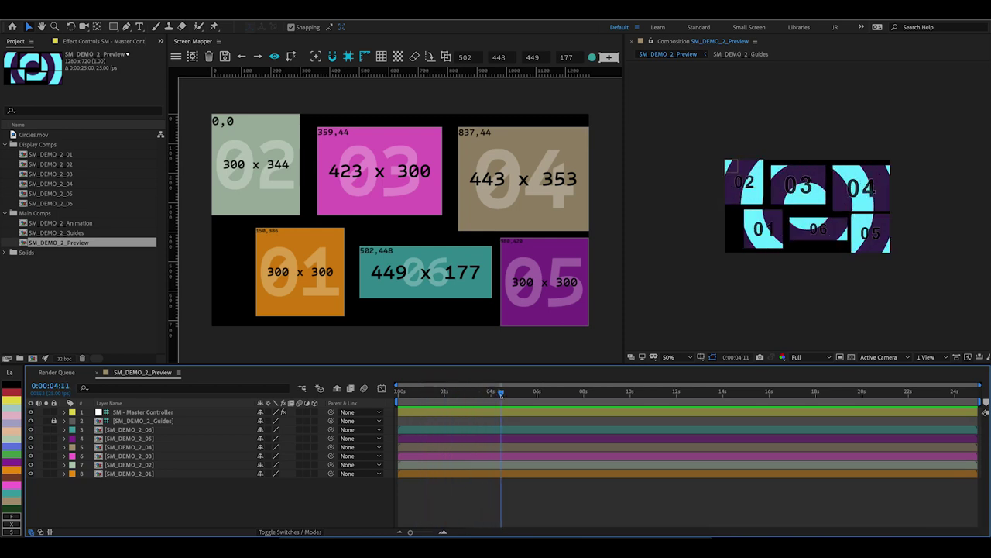
# Delete the 12 old project items from Display Comps through Solids, leaving only Circles.mov
pyautogui.click(35, 144)
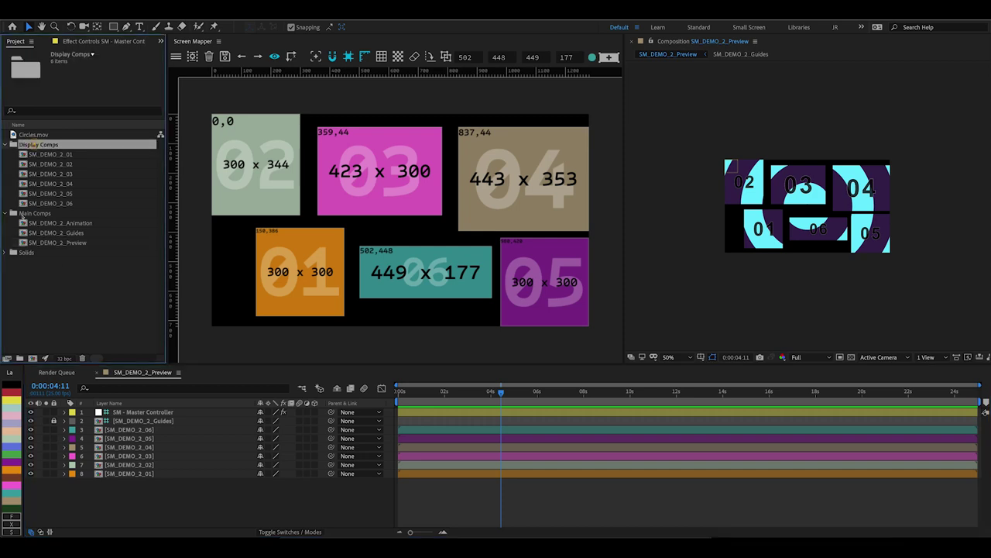
pyautogui.keyDown('shift'); pyautogui.click(23, 253); pyautogui.keyUp('shift')
pyautogui.press('Delete')
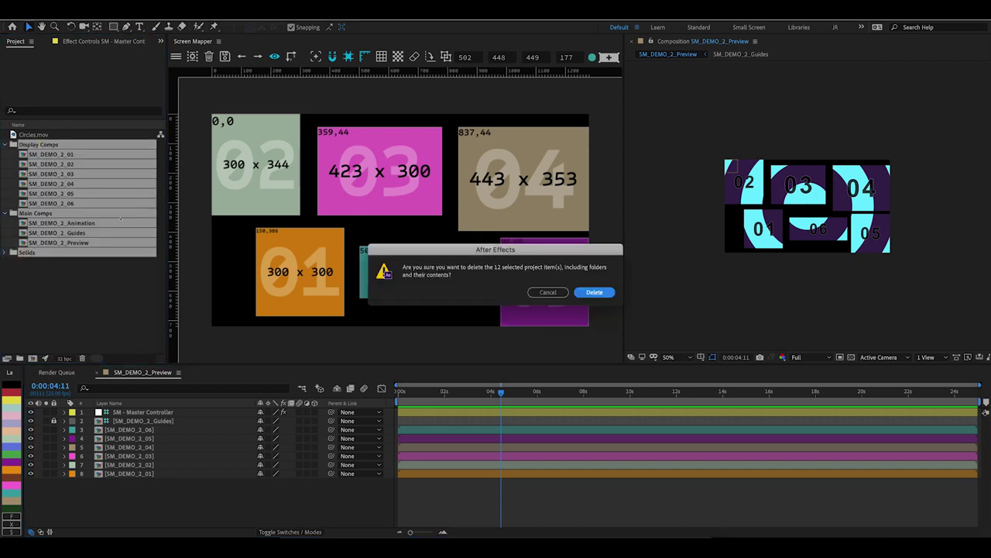
pyautogui.press('Return')
# Start a new Screen Mapper project without saving the old one and browse for a canvas background
pyautogui.click(175, 56)
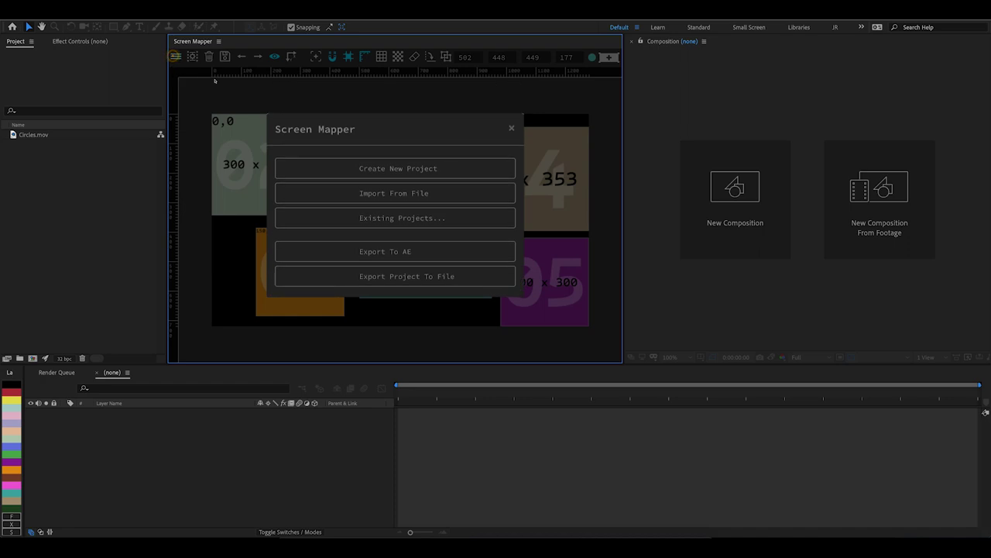
pyautogui.click(340, 167)
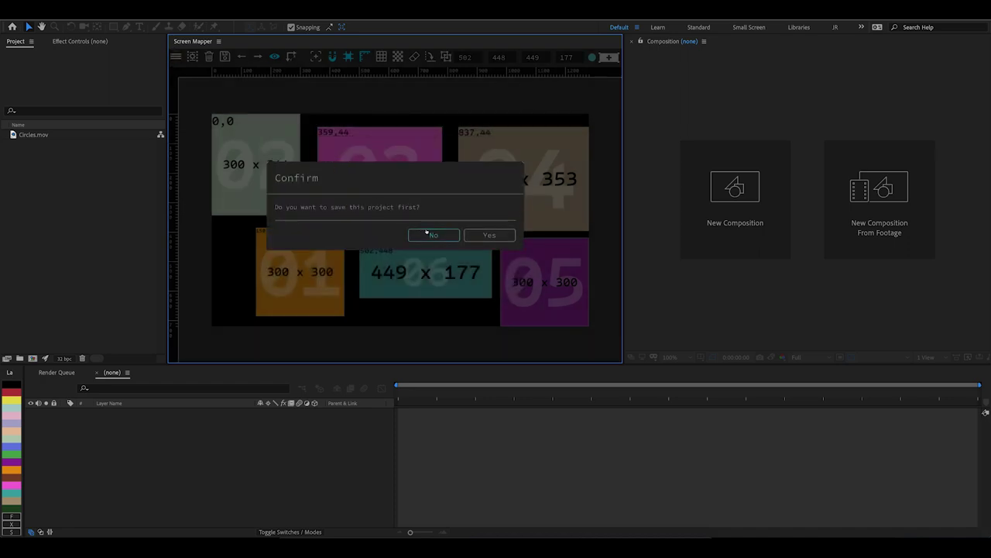
pyautogui.click(426, 232)
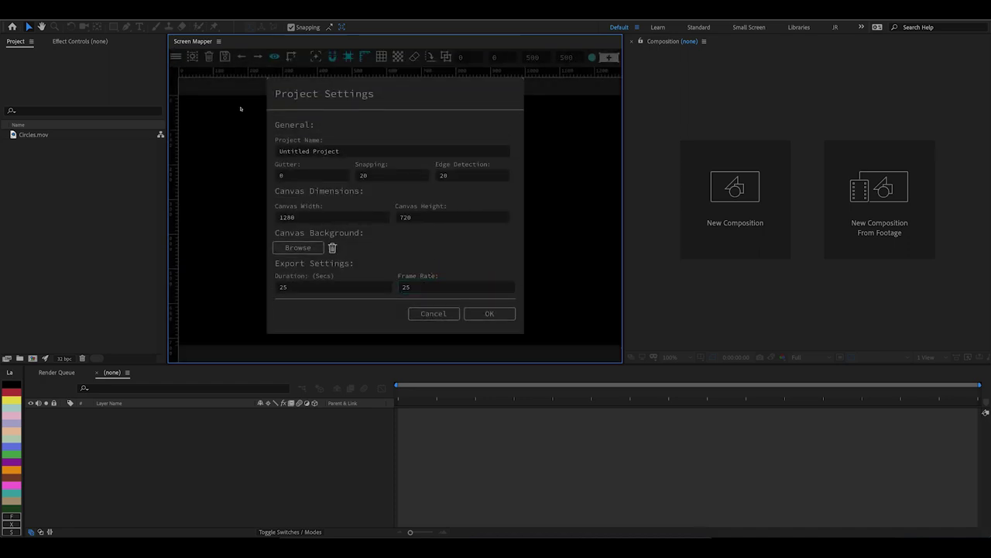
pyautogui.click(336, 148)
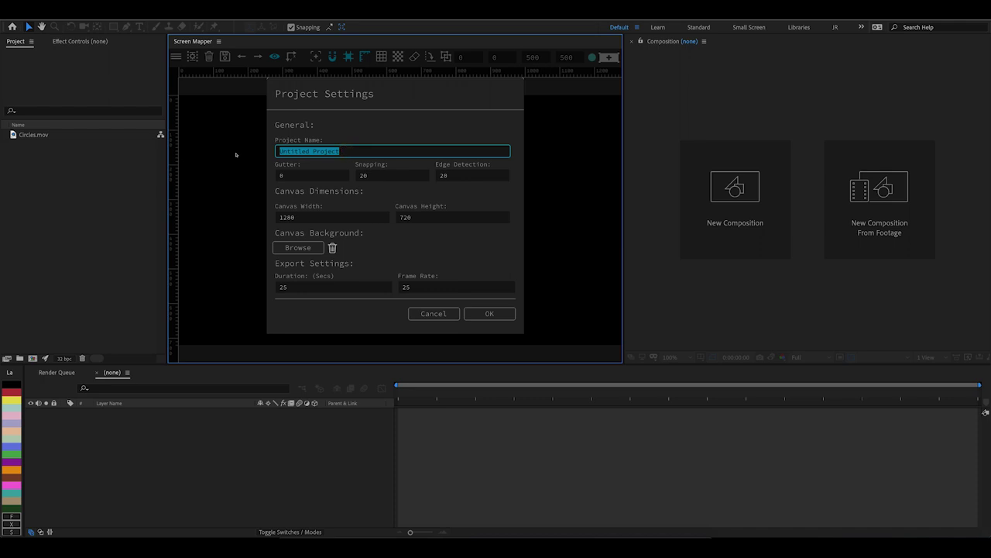
pyautogui.click(297, 247)
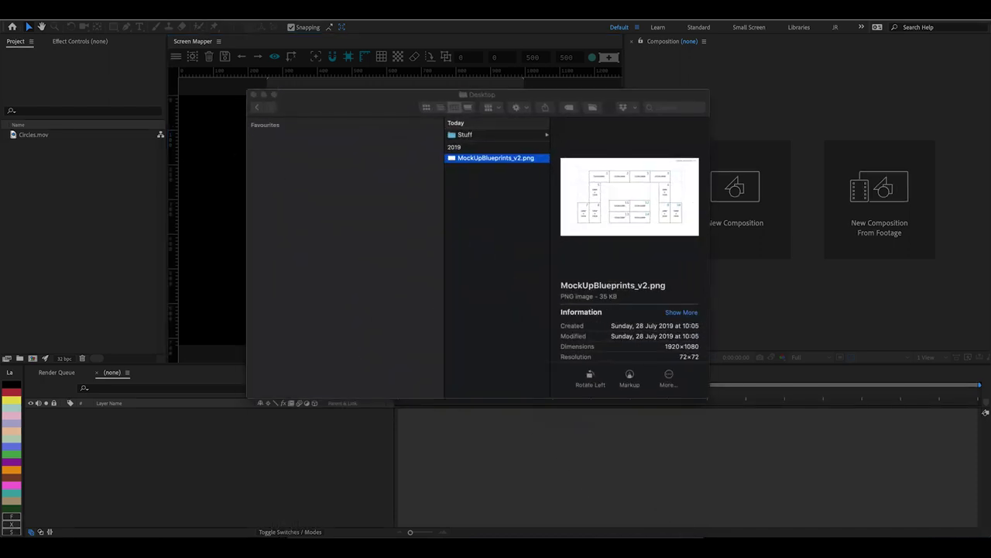
# Quick Look MockUpBlueprints_v2.png to inspect the 14-display blueprint at full size
pyautogui.press('space')
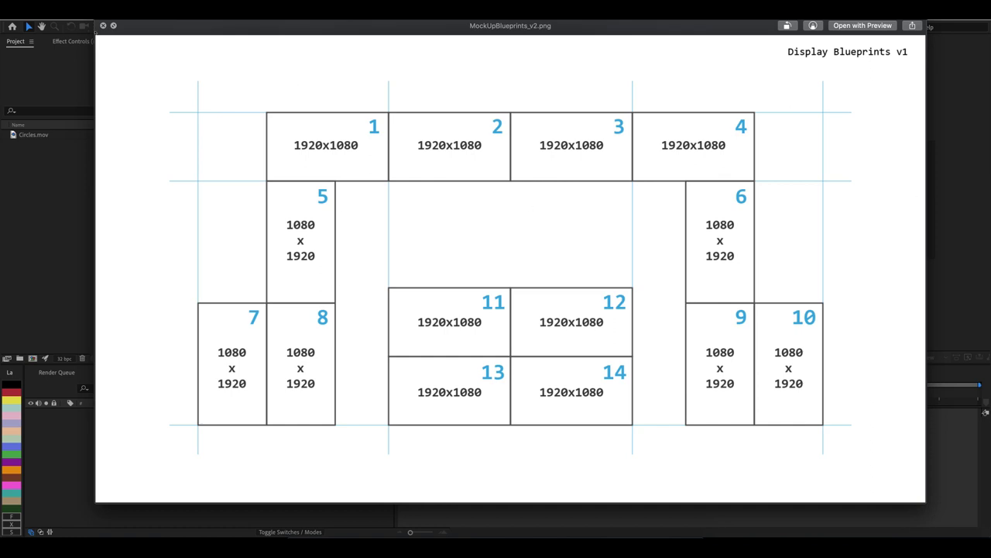
# Name the project 'SM_Stage Design', set snapping to 200, and browse for a canvas background image
pyautogui.press('space')
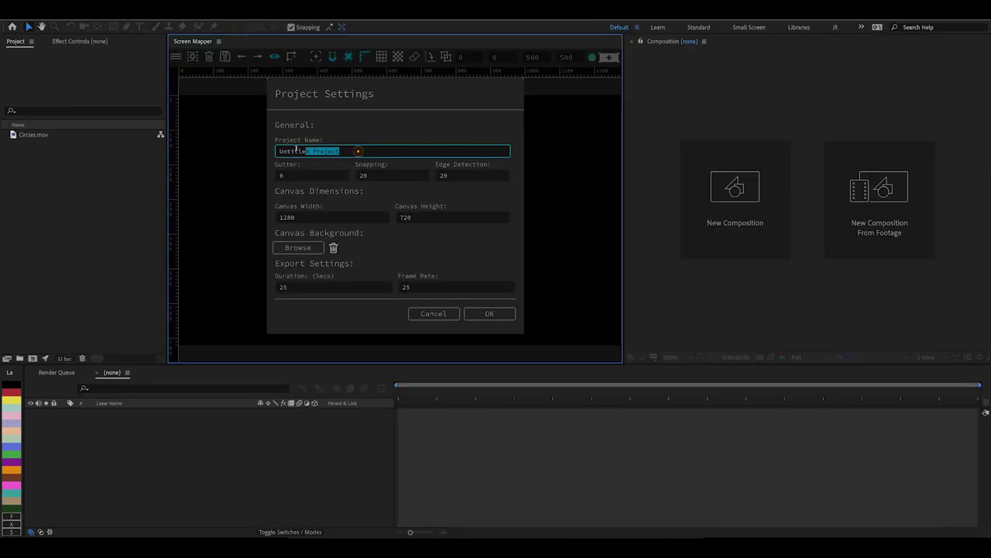
pyautogui.write('SM')
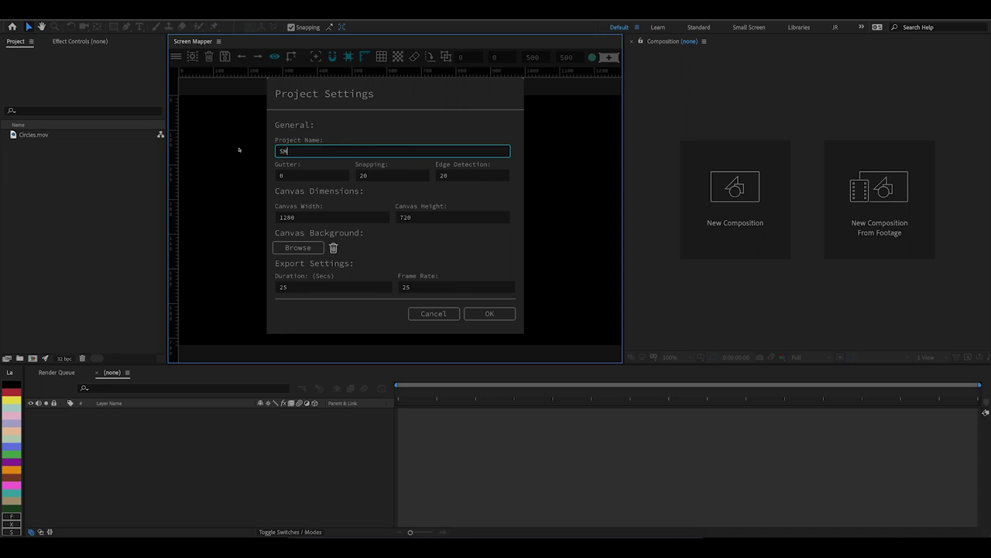
pyautogui.write('_Staee Design')
pyautogui.click(286, 174)
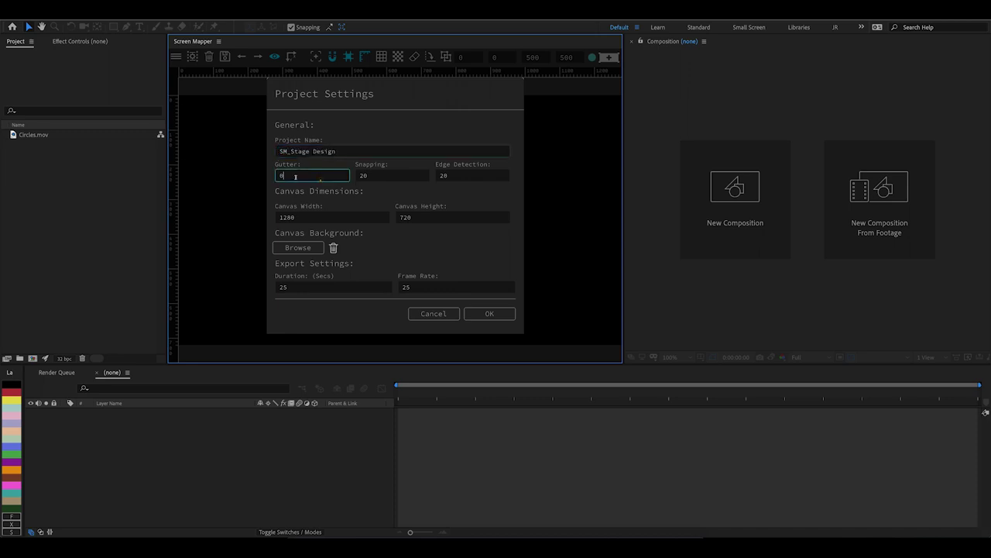
pyautogui.click(387, 177)
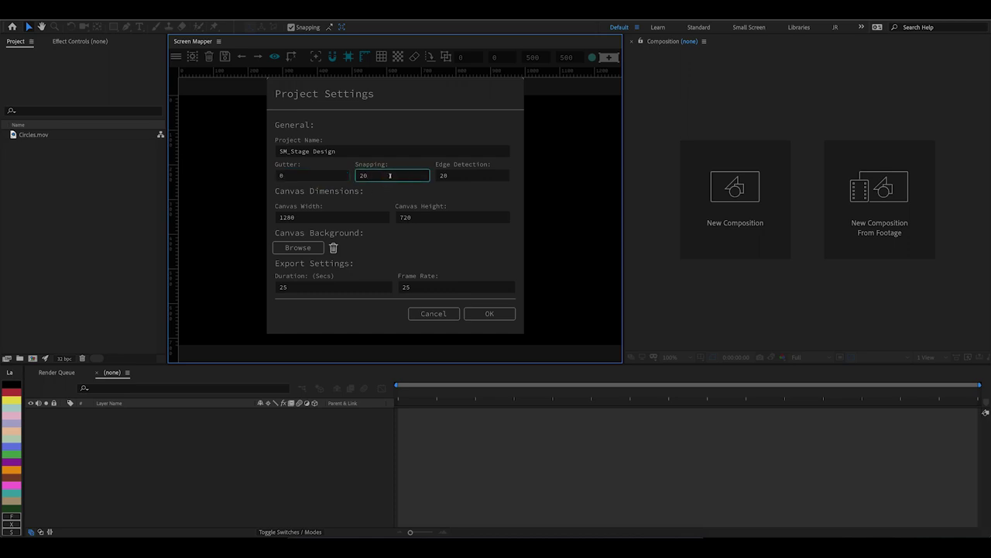
pyautogui.write('0')
pyautogui.press('Tab')
pyautogui.click(440, 197)
pyautogui.click(308, 248)
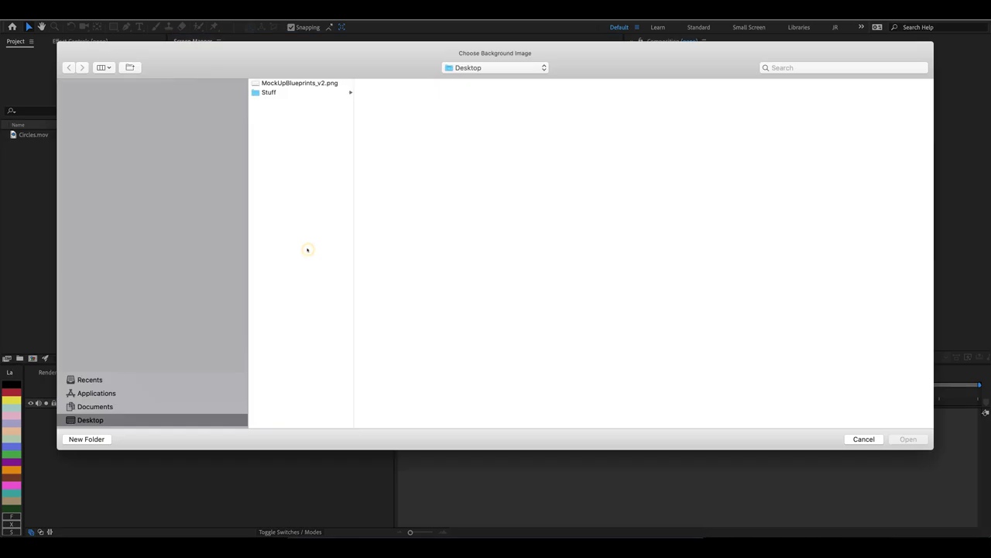
# Load MockUpBlueprints_v2.png as the Screen Mapper canvas background
pyautogui.click(294, 83)
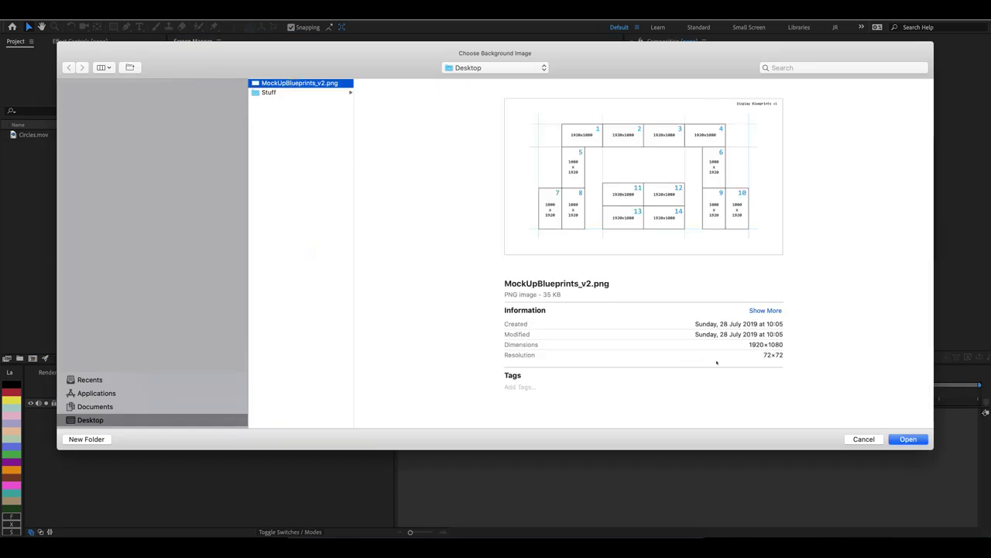
pyautogui.click(907, 440)
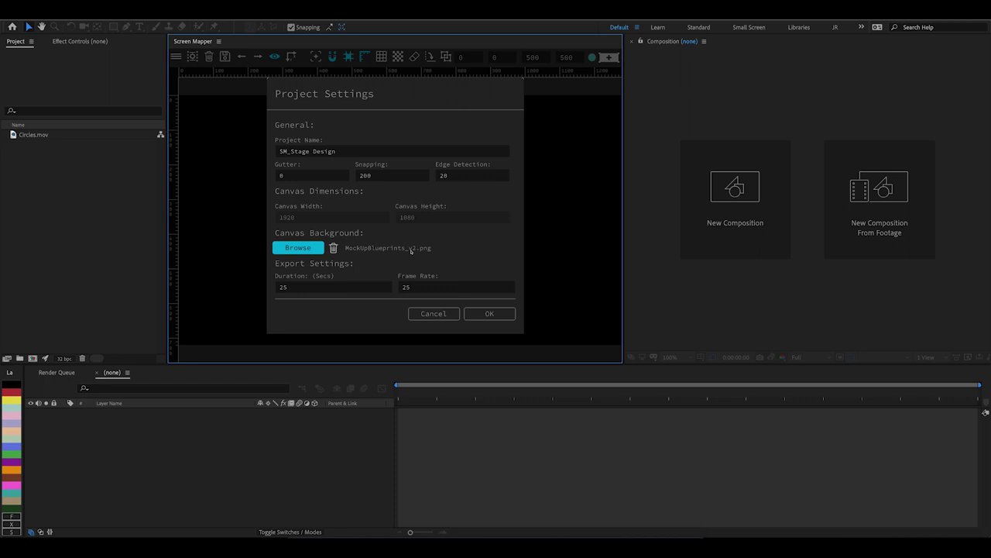
pyautogui.click(486, 314)
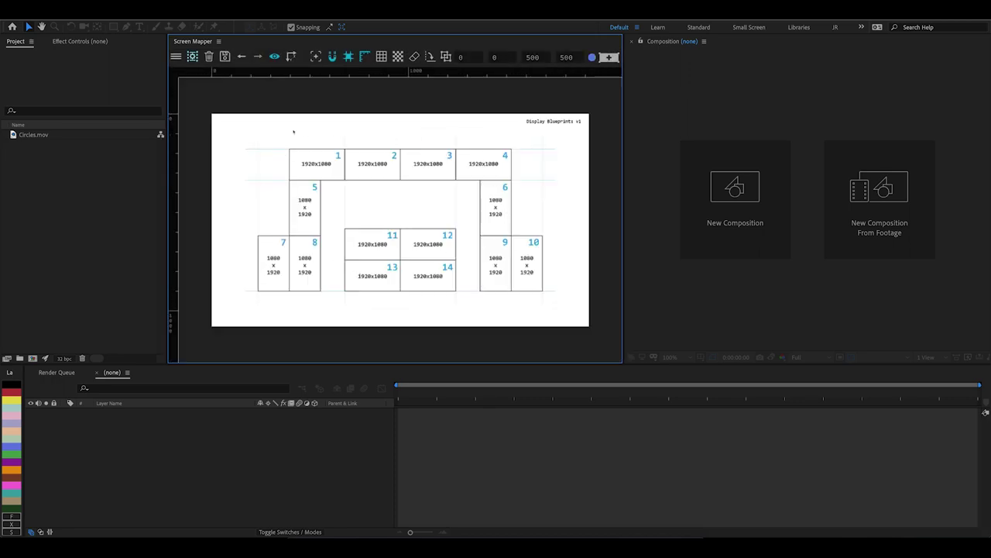
pyautogui.click(274, 56)
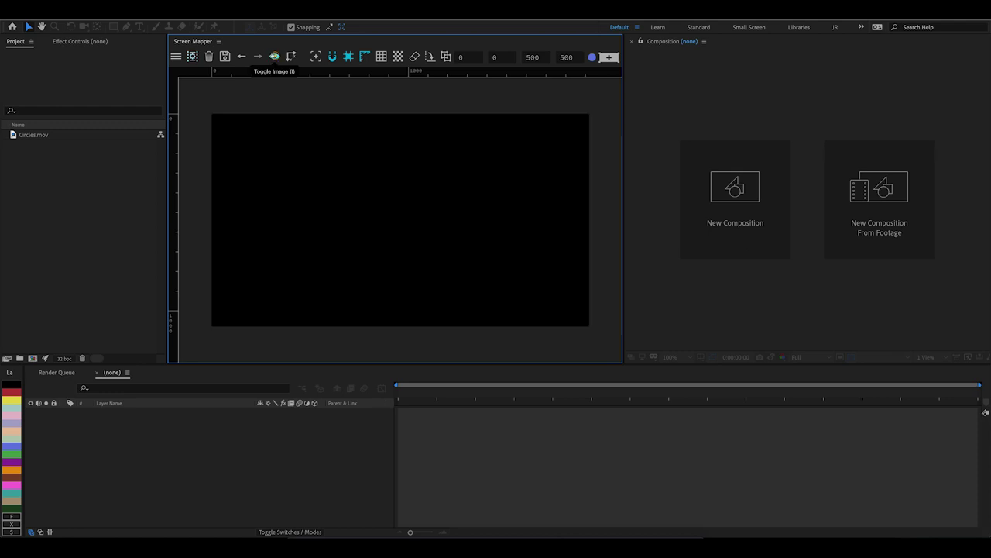
pyautogui.click(274, 57)
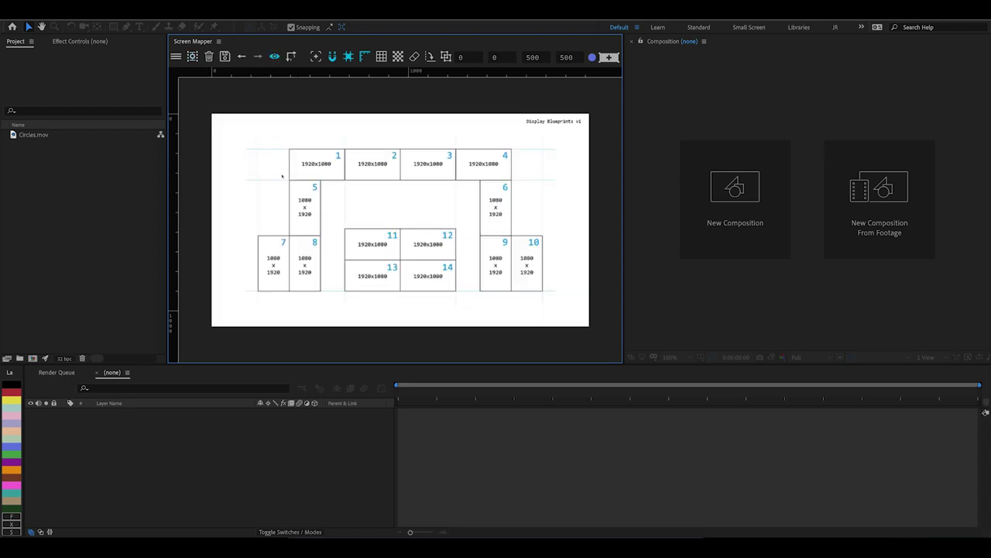
pyautogui.press('i')
pyautogui.press('i')
pyautogui.press('i')
pyautogui.press('i')
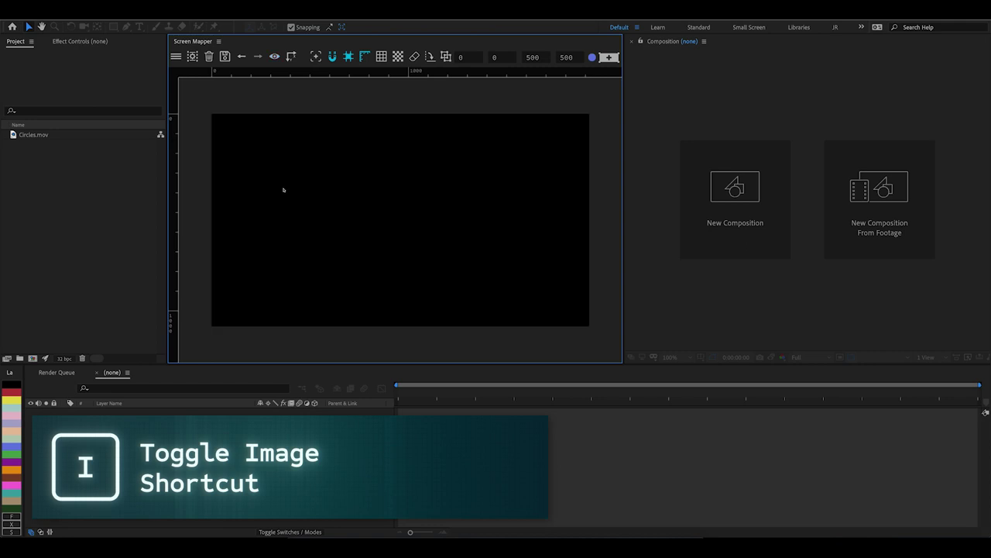
pyautogui.scroll(3, 301, 179)
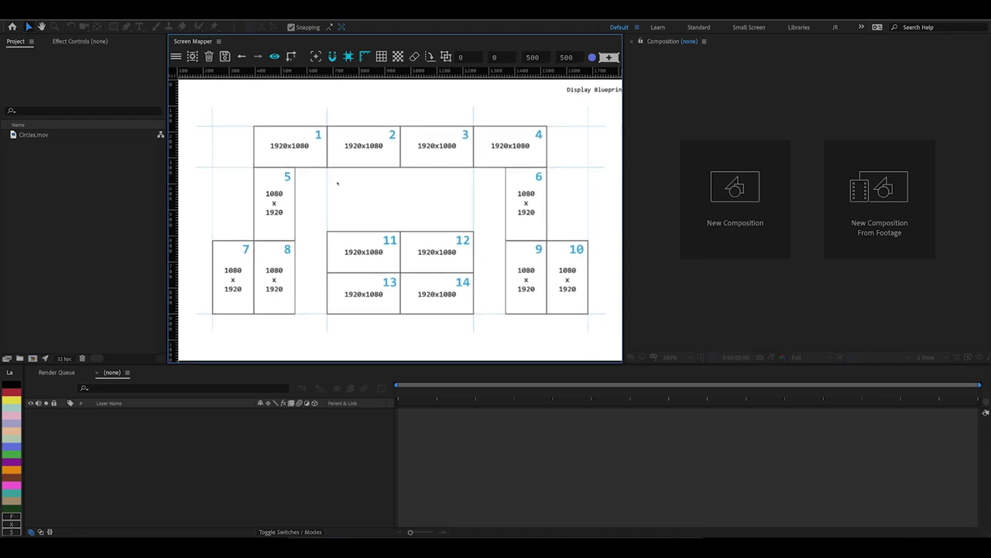
pyautogui.scroll(-3, 335, 183)
pyautogui.scroll(1, 337, 183)
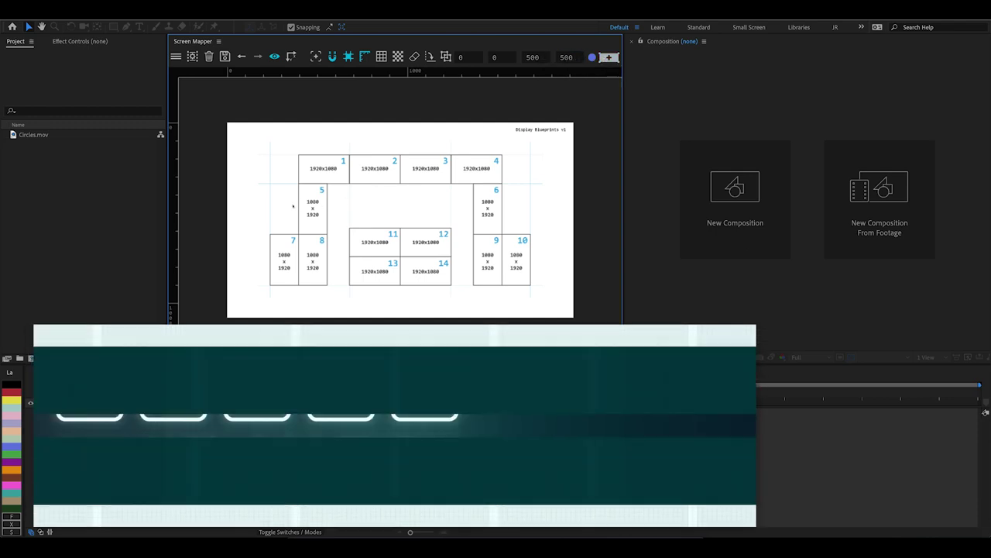
# Add quick display 01, then reopen and confirm Project Settings, leaving a 296 x 166 tile
pyautogui.press('1')
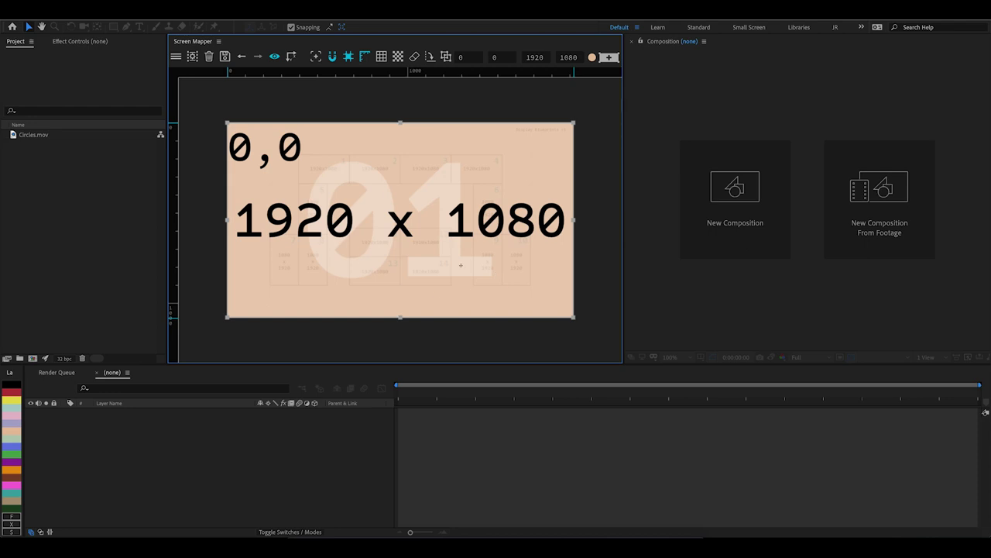
pyautogui.click(192, 57)
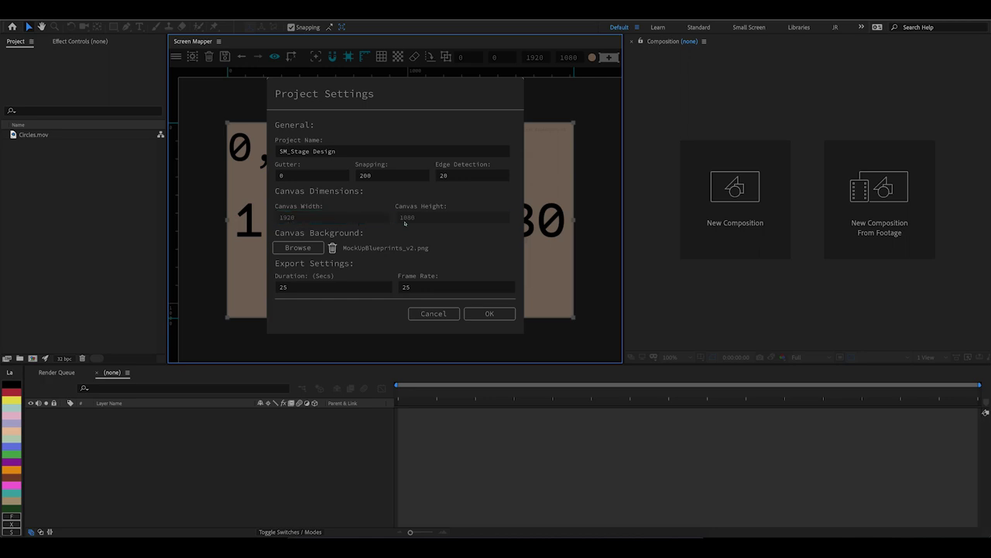
pyautogui.click(489, 312)
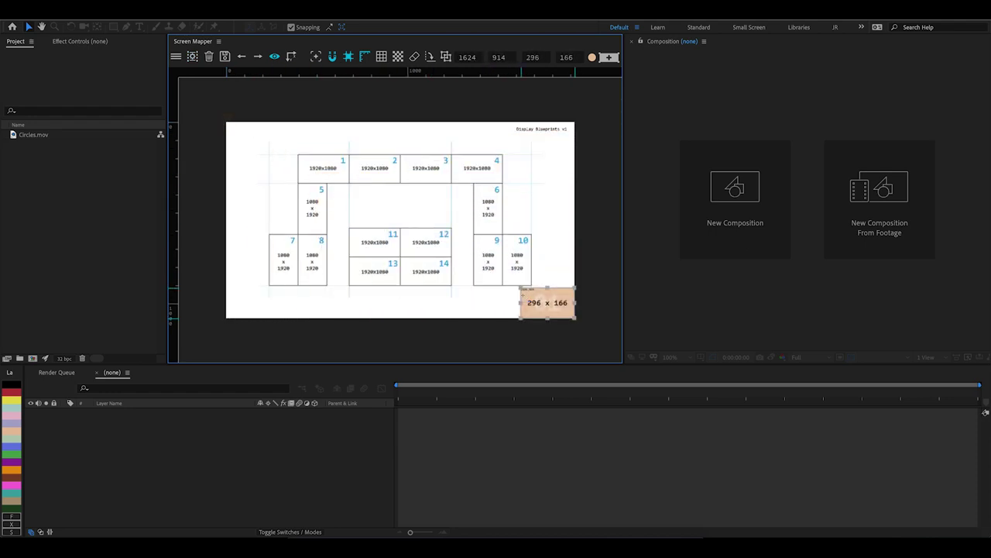
# Drag display 01 onto blueprint slot 1's corner and nudge it a pixel into place
pyautogui.moveTo(382, 230); pyautogui.dragTo(279, 169)
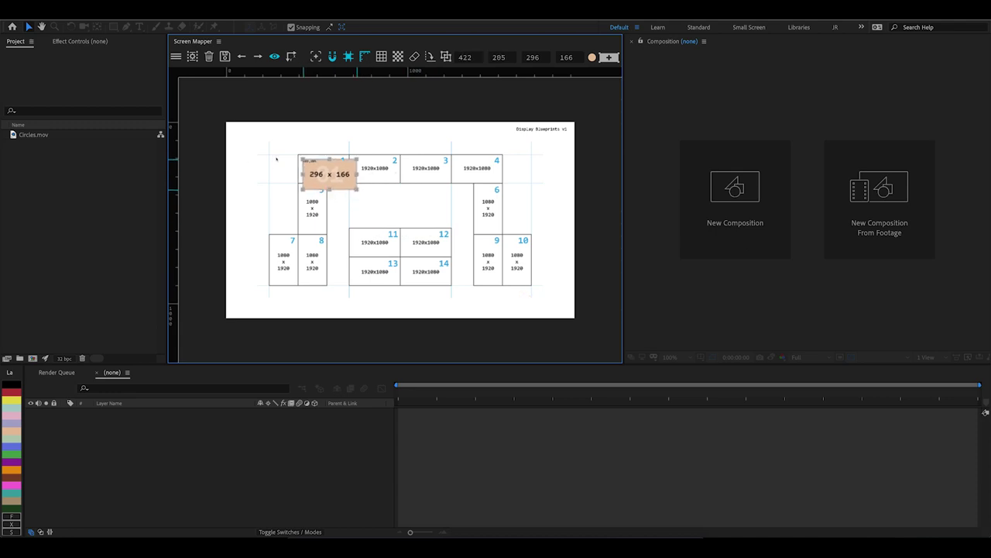
pyautogui.scroll(3, 276, 158)
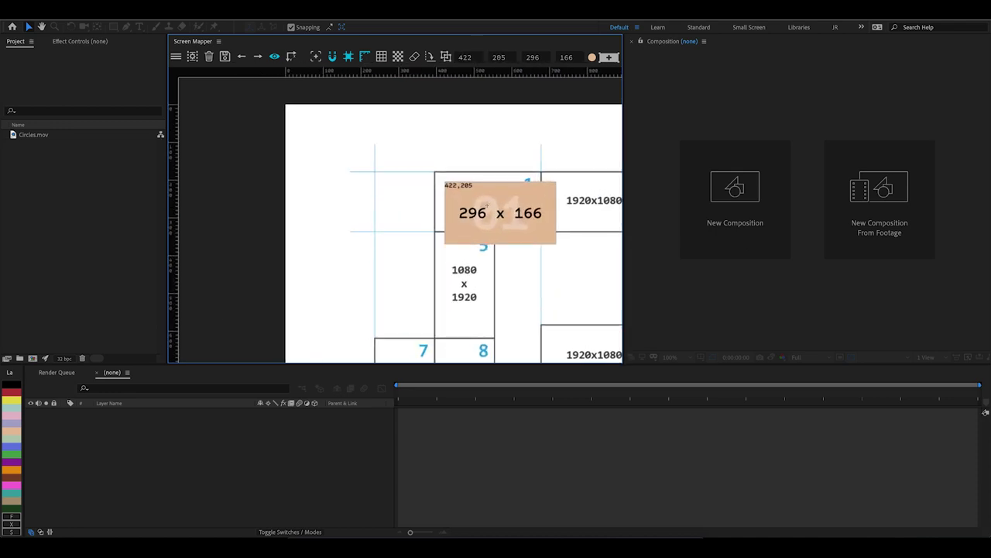
pyautogui.moveTo(486, 201); pyautogui.dragTo(477, 196)
pyautogui.press('w')
pyautogui.press('w')
pyautogui.press('a')
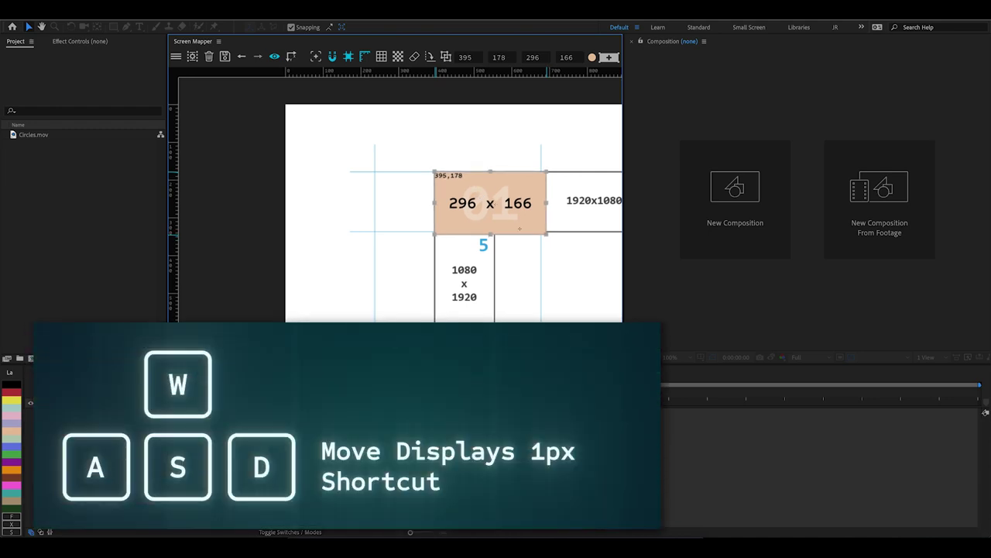
# Check the fit by zooming, then select the 284 x 160 display 01 over slot 1
pyautogui.scroll(-5, 489, 202)
pyautogui.scroll(3, 488, 202)
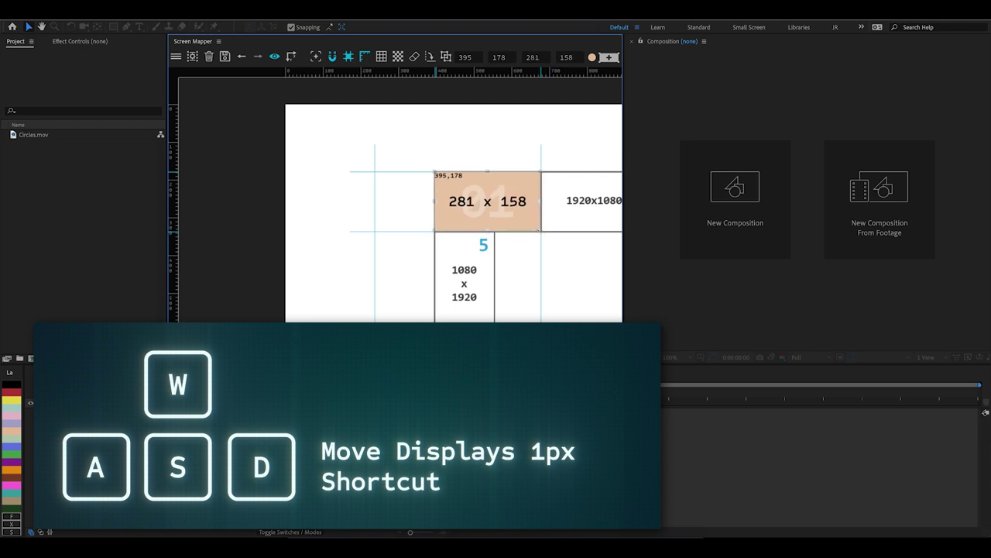
pyautogui.scroll(-1, 487, 201)
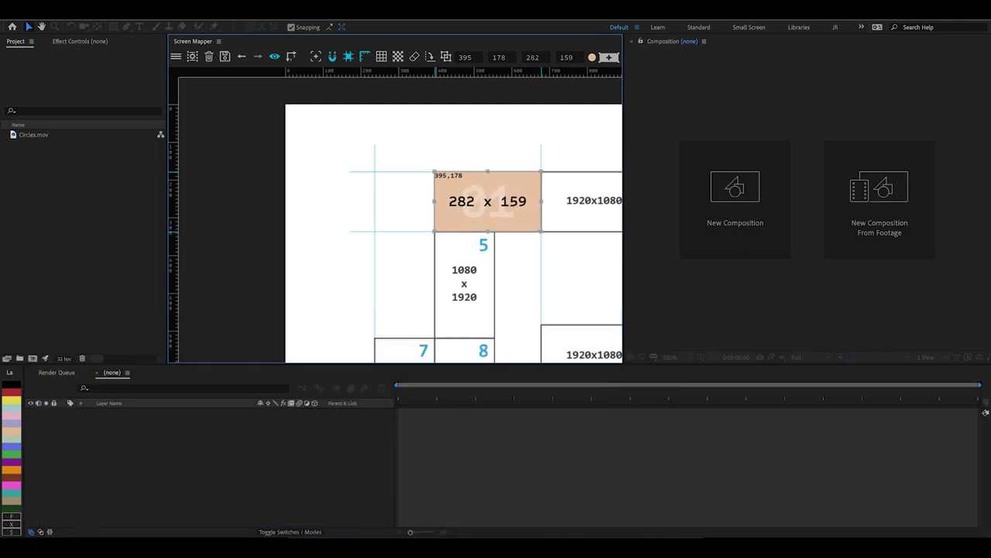
pyautogui.scroll(1, 488, 201)
pyautogui.scroll(-1, 488, 201)
pyautogui.scroll(1, 488, 201)
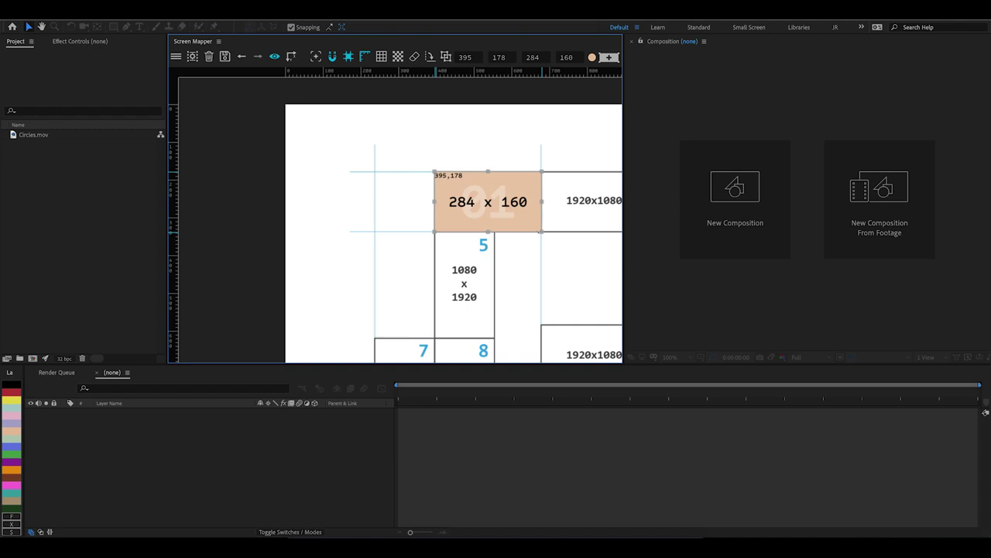
pyautogui.scroll(-5, 467, 262)
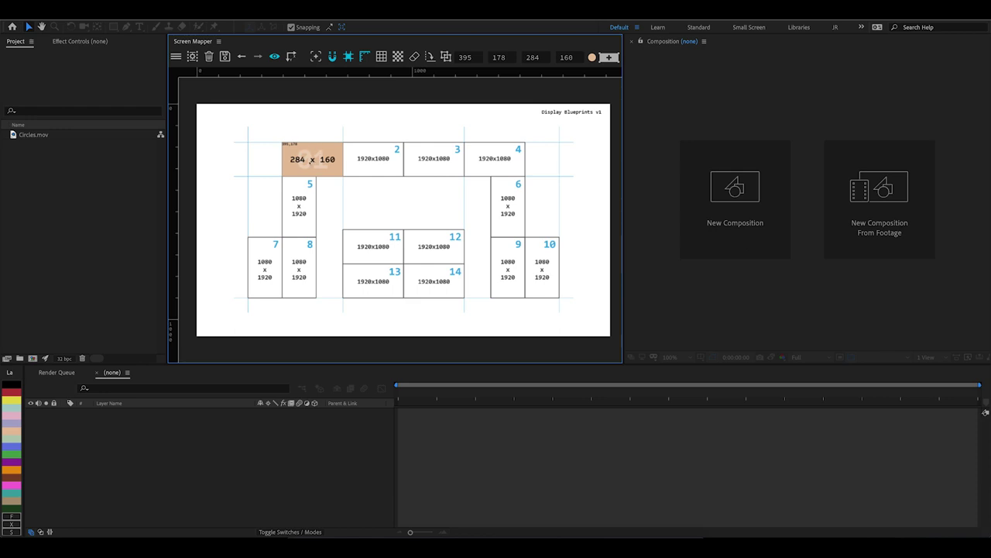
pyautogui.moveTo(269, 128); pyautogui.dragTo(318, 167)
pyautogui.click(309, 160)
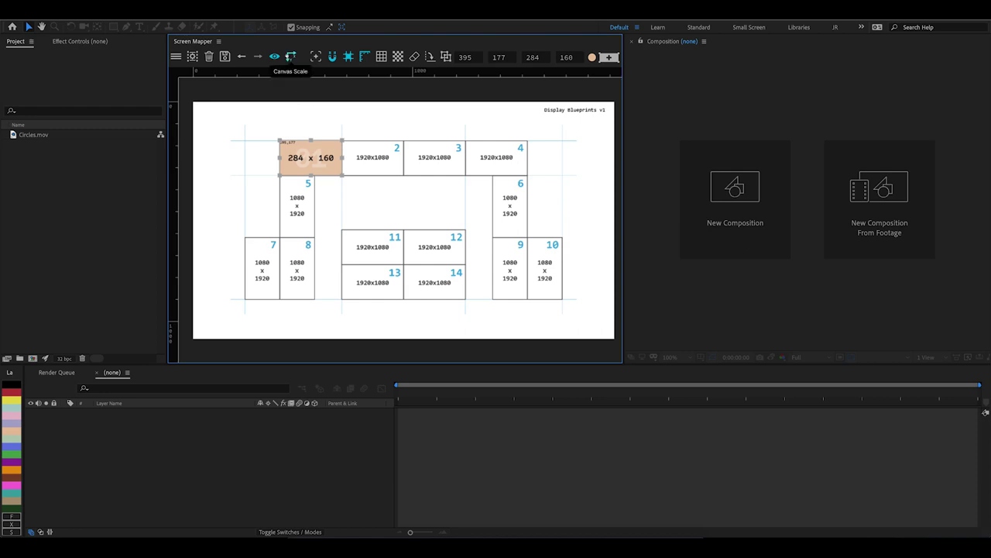
# Rescale the canvas so the selected display 01 becomes 1920 x 1080, then adjust its position
pyautogui.click(273, 134)
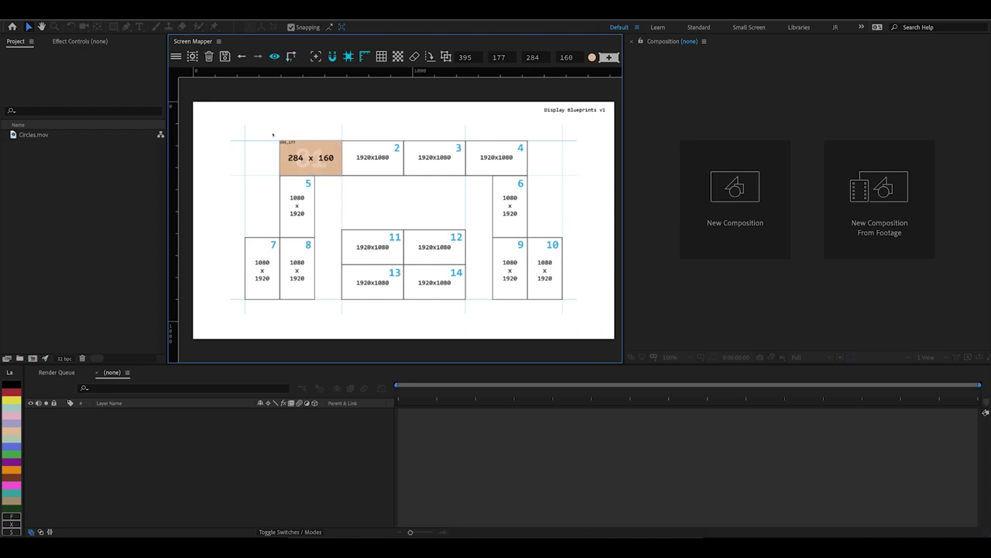
pyautogui.moveTo(272, 135); pyautogui.dragTo(350, 178)
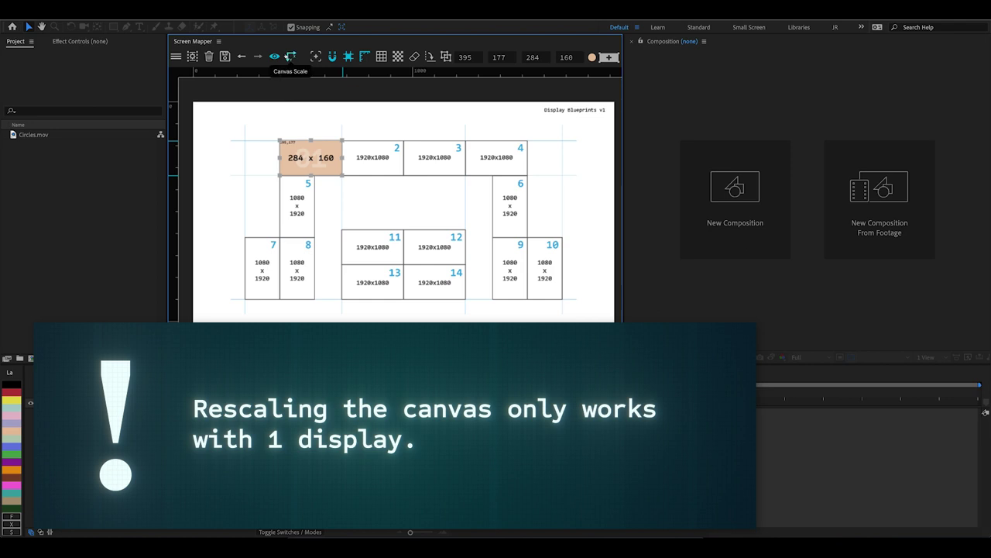
pyautogui.click(290, 57)
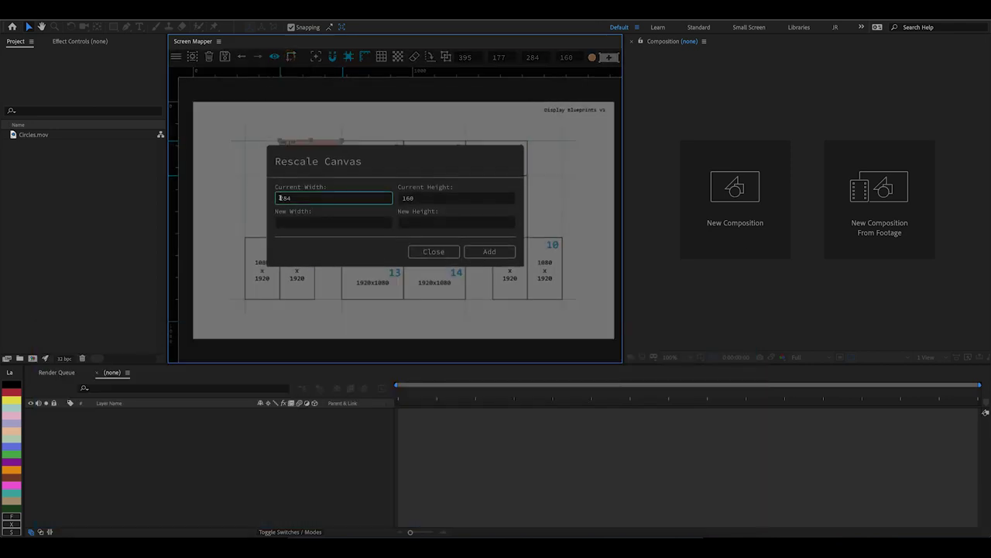
pyautogui.click(313, 225)
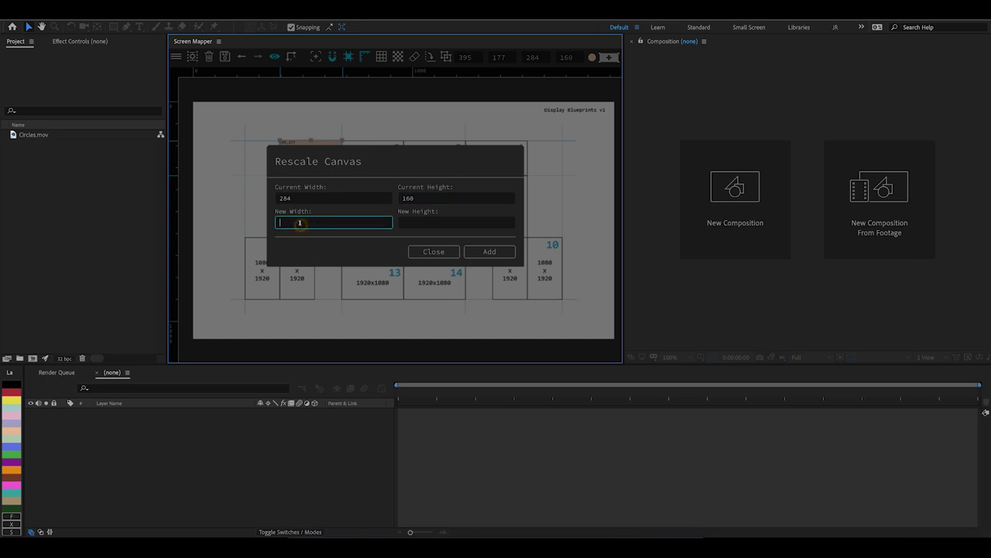
pyautogui.write('1920')
pyautogui.press('Tab')
pyautogui.write('1080')
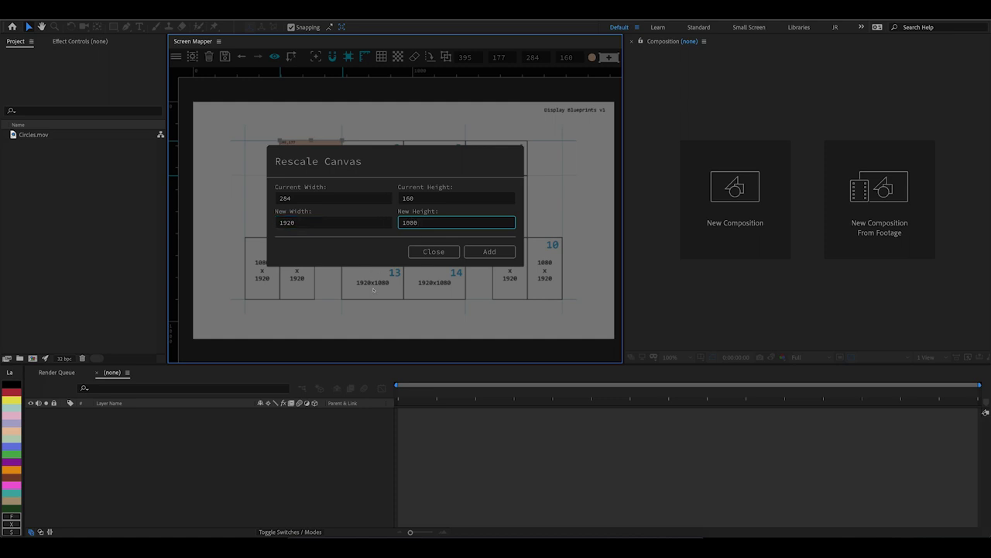
pyautogui.click(489, 252)
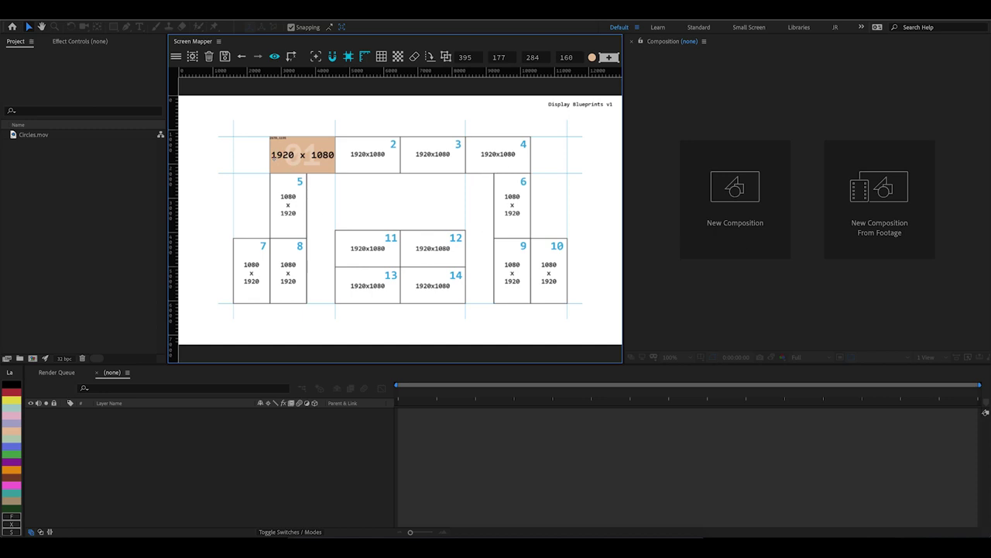
pyautogui.moveTo(302, 155)
pyautogui.mouseDown()
pyautogui.moveTo(327, 177)
pyautogui.moveTo(311, 175)
pyautogui.moveTo(302, 154)
pyautogui.mouseUp()
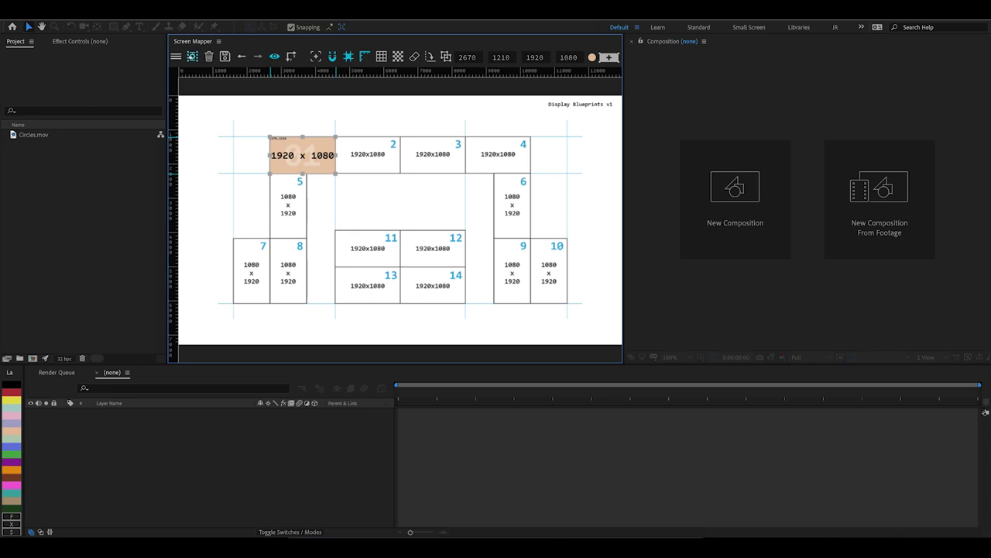
# Check Project Settings' 12981 x 7290 canvas, 25 s duration and 25 fps, then close it
pyautogui.click(192, 56)
pyautogui.click(280, 218)
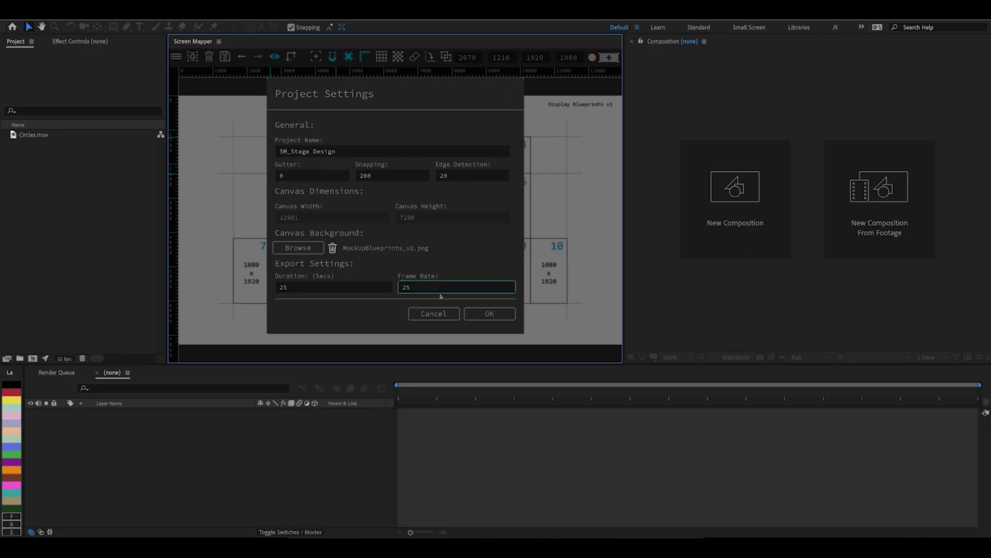
pyautogui.click(474, 314)
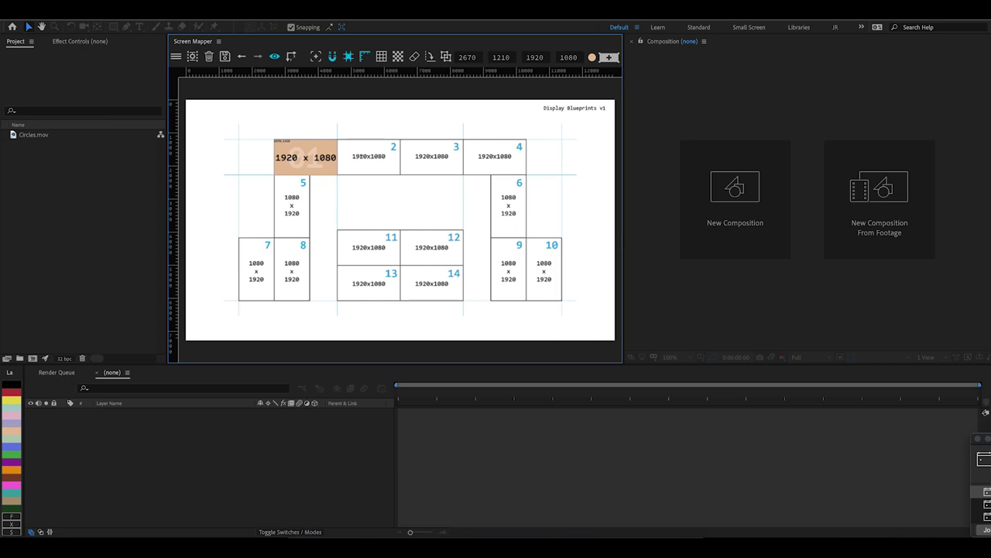
# Add a red 1920 x 1080 display 02 at X 4590, beside display 01 in slot 2
pyautogui.click(471, 58)
pyautogui.write('-1920')
pyautogui.click(591, 56)
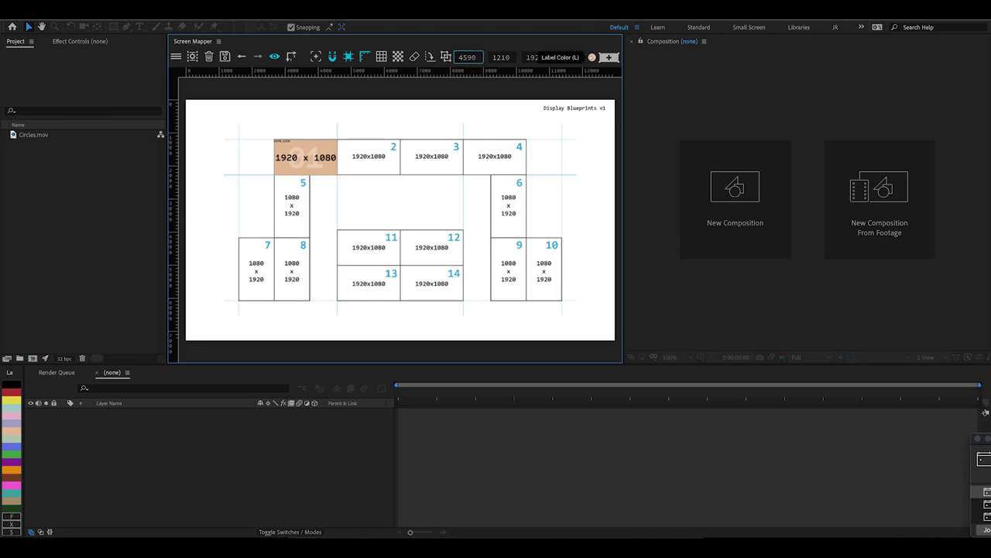
pyautogui.click(590, 90)
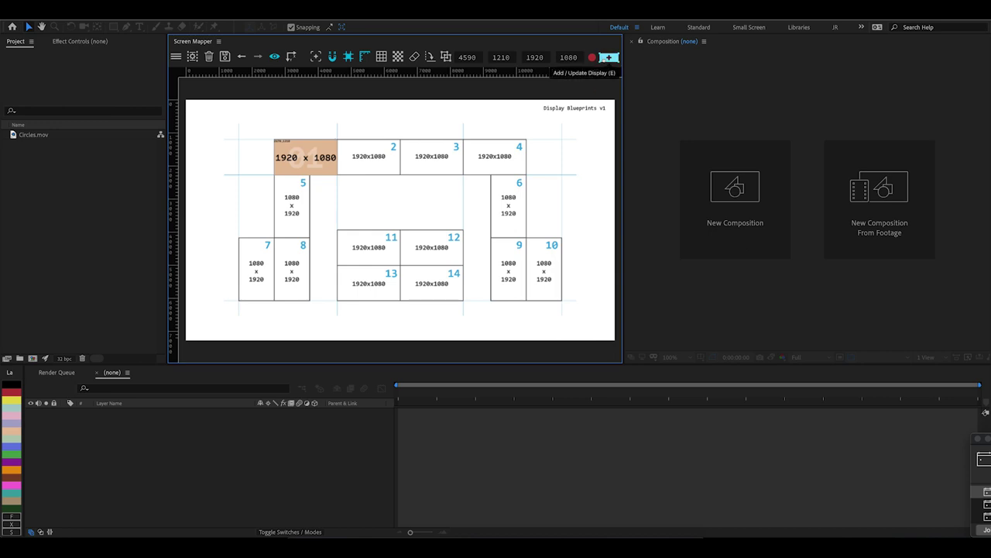
pyautogui.click(609, 56)
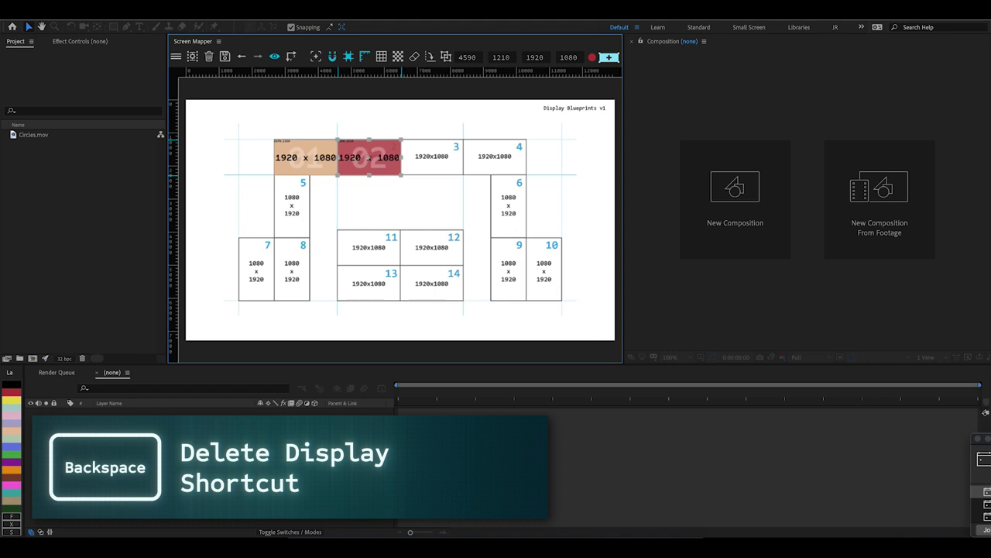
# Delete red display 02, duplicate display 01 across top-row slots 2–4, and add a rotated copy below 04
pyautogui.press('BackSpace')
pyautogui.click(306, 151)
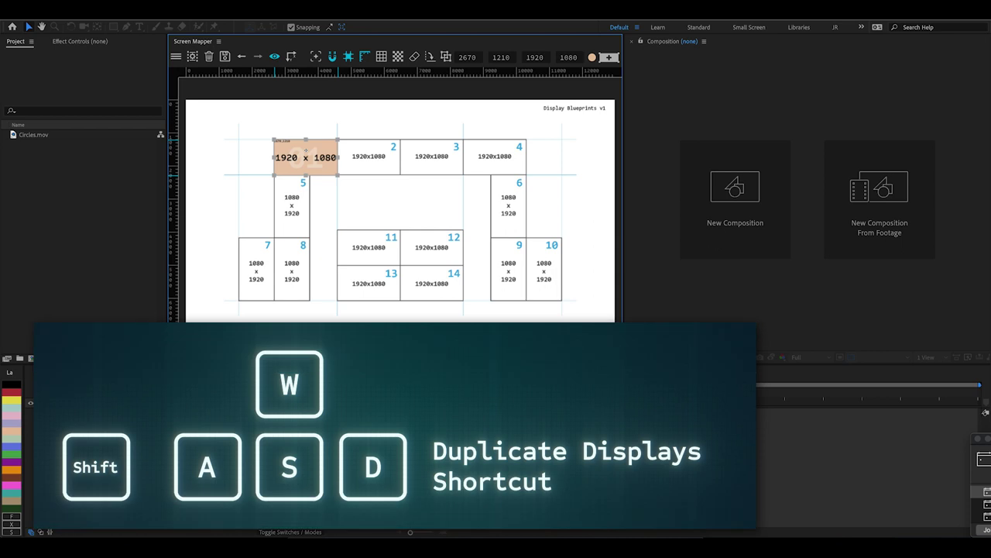
pyautogui.hotkey('shift', 'd')
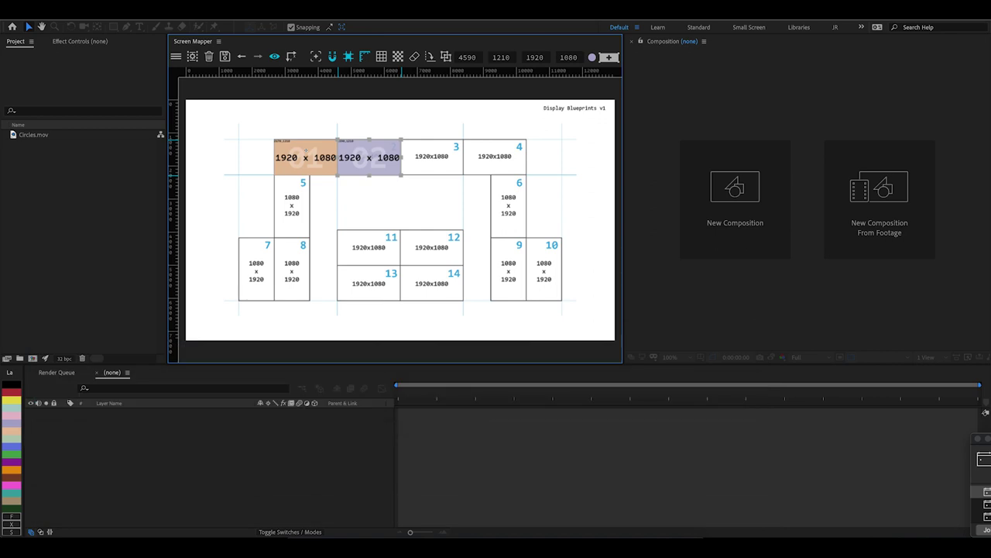
pyautogui.hotkey('shift', 'd')
pyautogui.hotkey('shift', 'd')
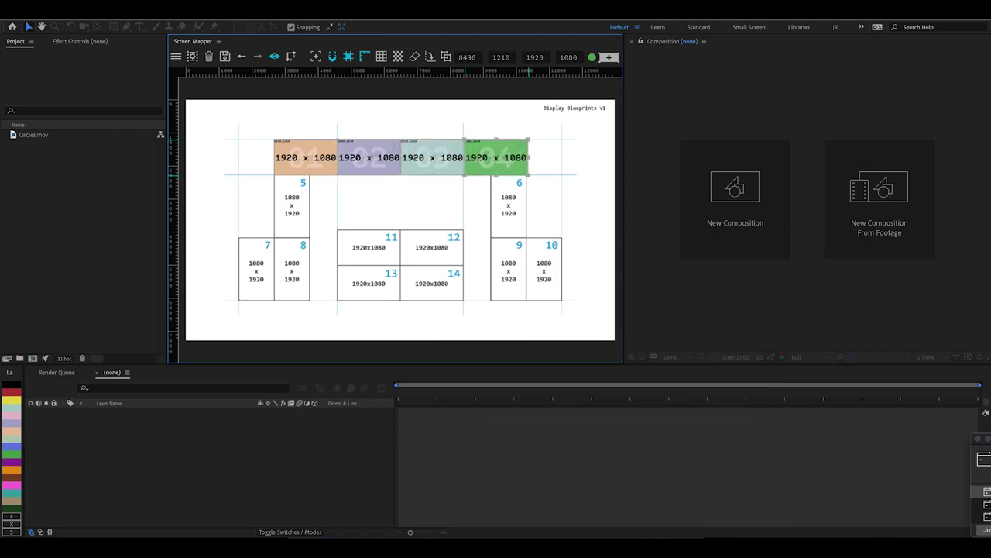
pyautogui.hotkey('shift', 'd')
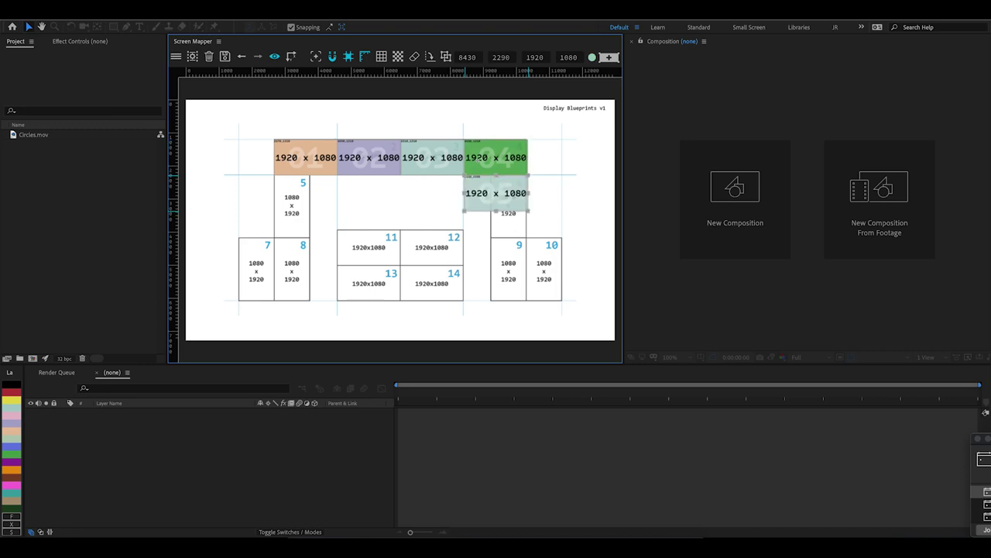
pyautogui.press('r')
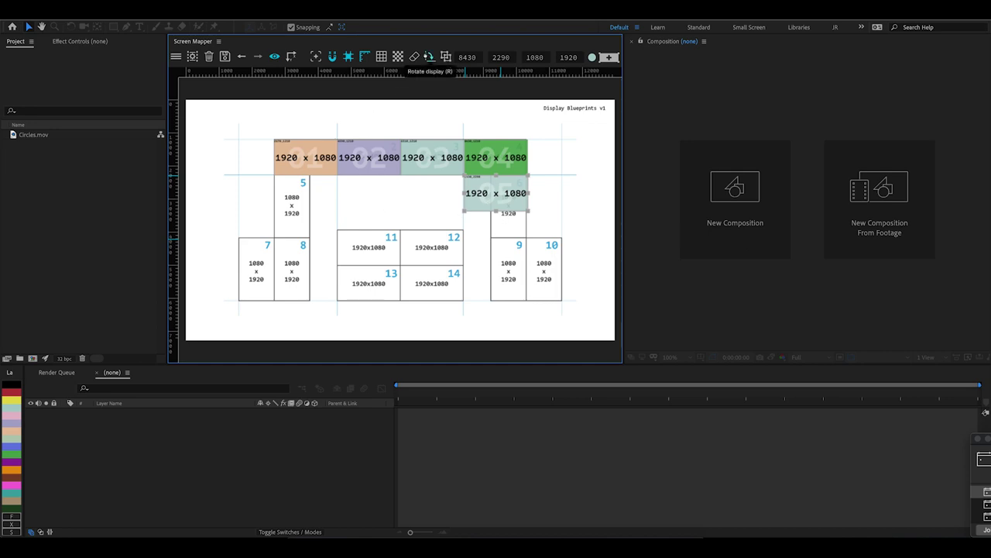
# Rotate the teal display to portrait and move it into slot 5 below display 01
pyautogui.click(429, 58)
pyautogui.click(429, 57)
pyautogui.click(429, 58)
pyautogui.click(429, 57)
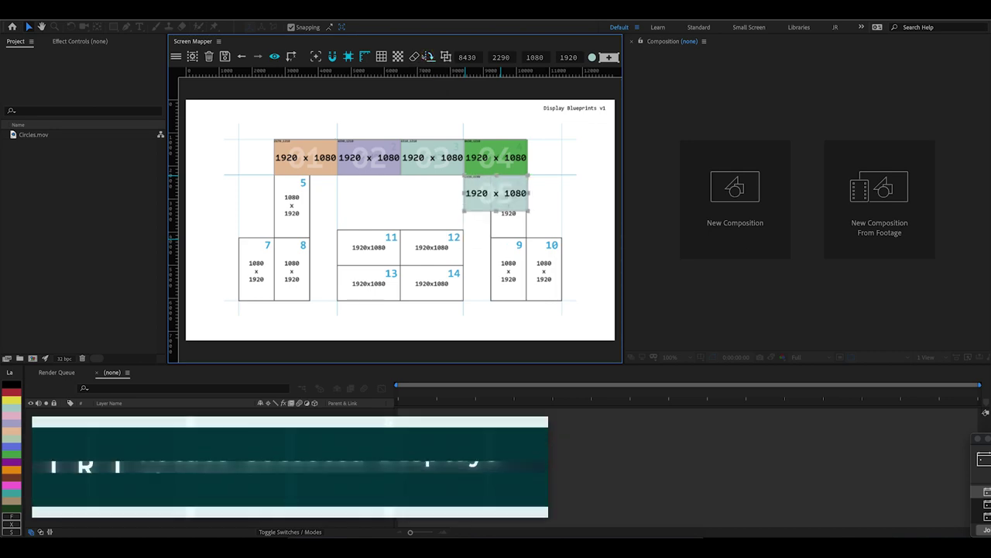
pyautogui.press('r')
pyautogui.press('r')
pyautogui.press('r')
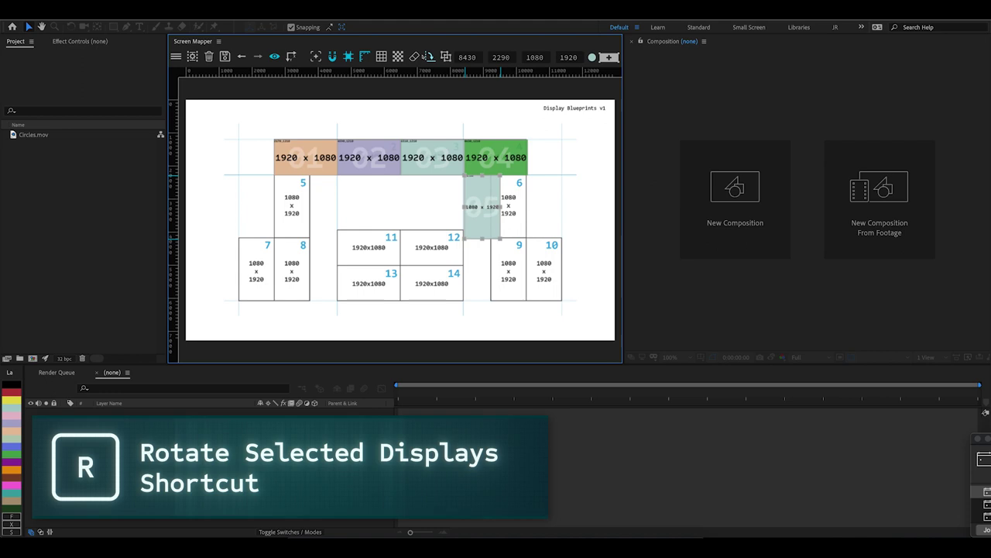
pyautogui.moveTo(475, 196); pyautogui.dragTo(288, 200)
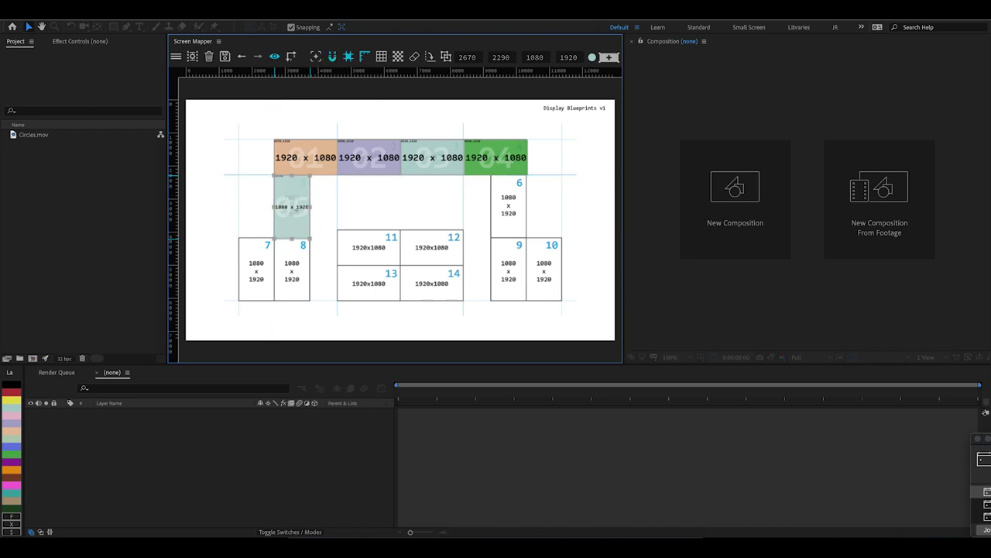
# Duplicate the teal display and place the yellow copy in slot 6 above display 9
pyautogui.hotkey('ctrl', 'd')
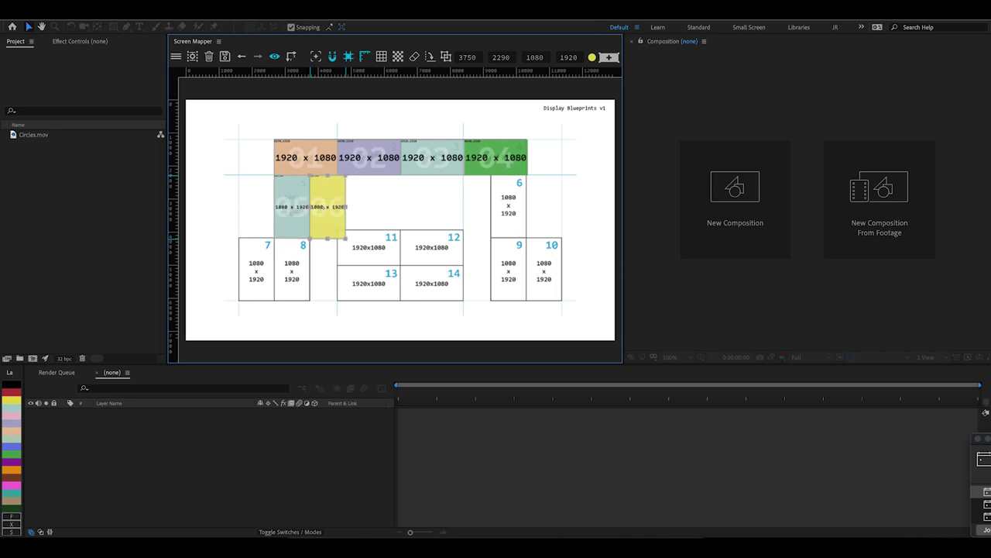
pyautogui.moveTo(327, 205); pyautogui.dragTo(510, 206)
pyautogui.click(255, 194)
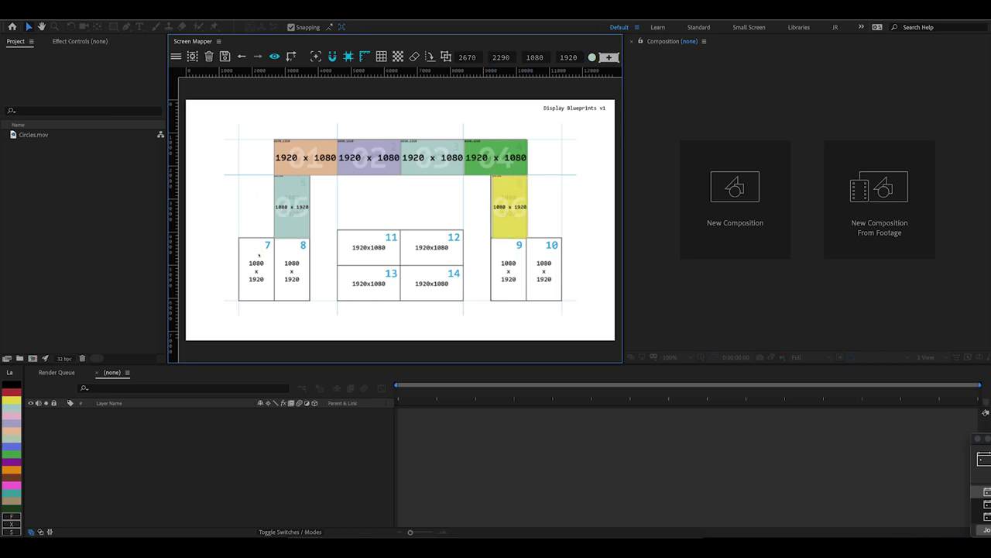
pyautogui.click(288, 227)
# Duplicate display 05 into slot 7, recolour it purple, and copy it into slot 8
pyautogui.hotkey('ctrl', 'd')
pyautogui.moveTo(281, 247); pyautogui.dragTo(247, 245)
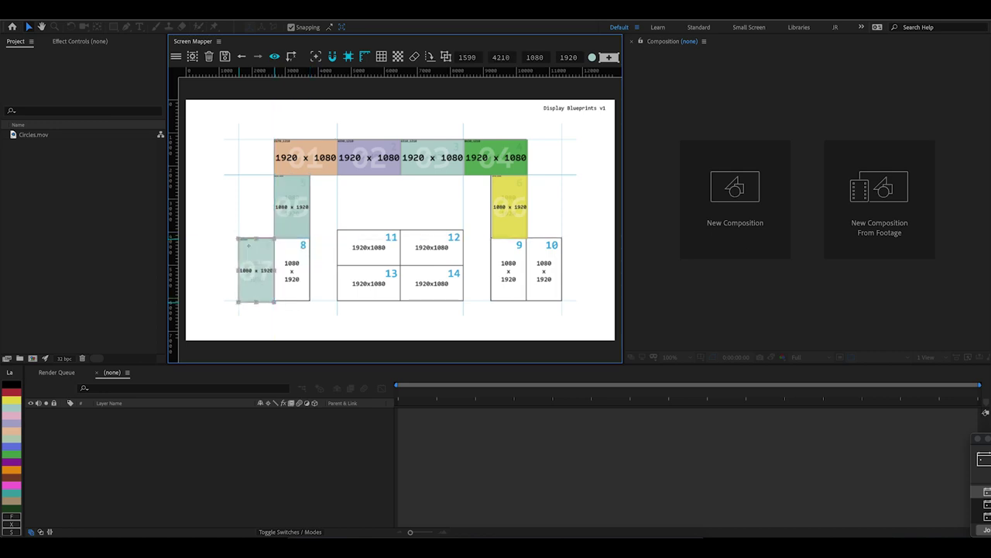
pyautogui.press('l')
pyautogui.press('l')
pyautogui.press('l')
pyautogui.press('l')
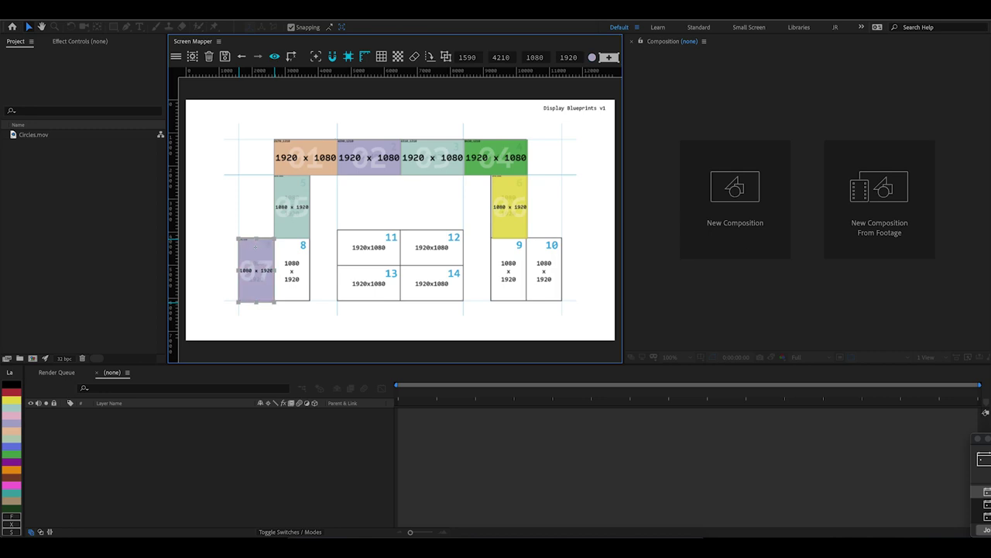
pyautogui.press('l')
pyautogui.press('l')
pyautogui.press('l')
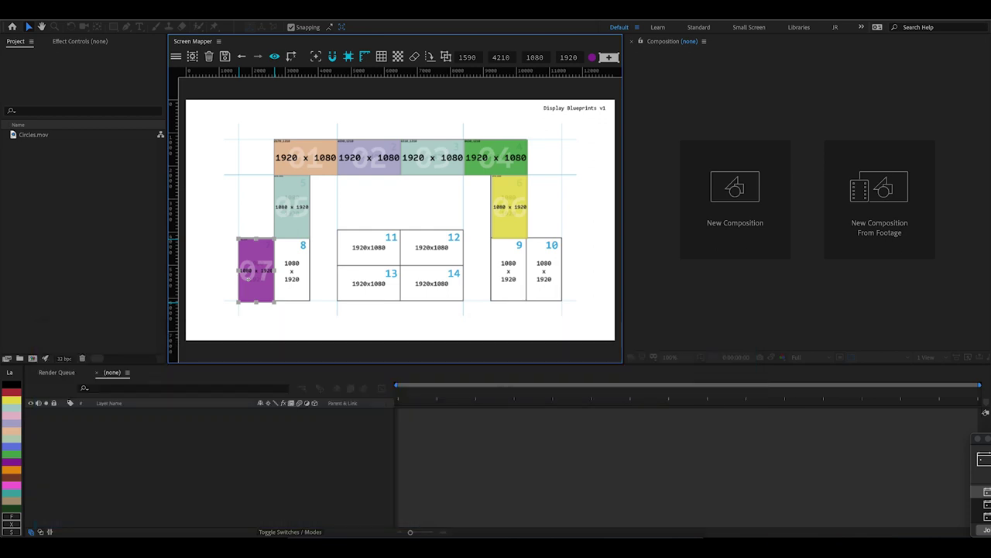
pyautogui.hotkey('ctrl', 'd')
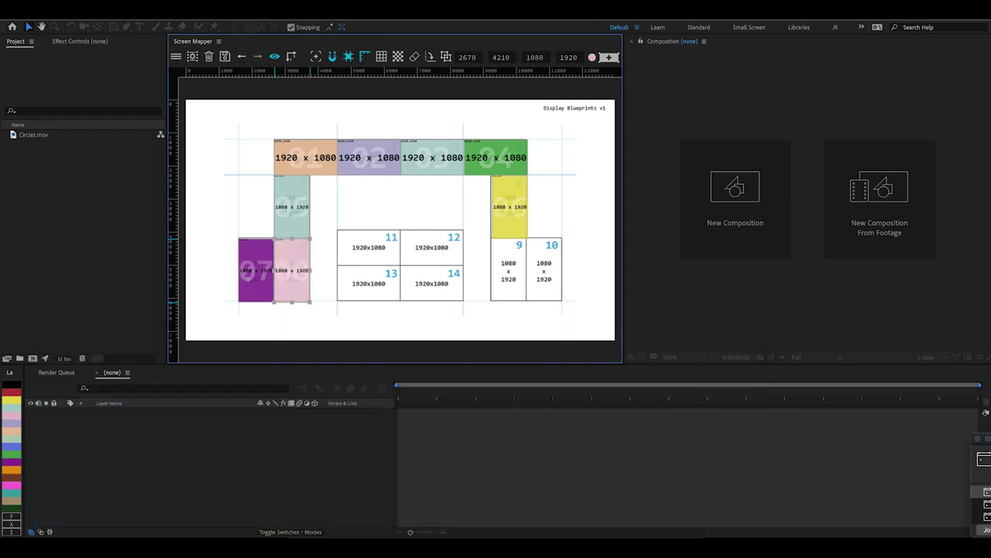
pyautogui.click(224, 284)
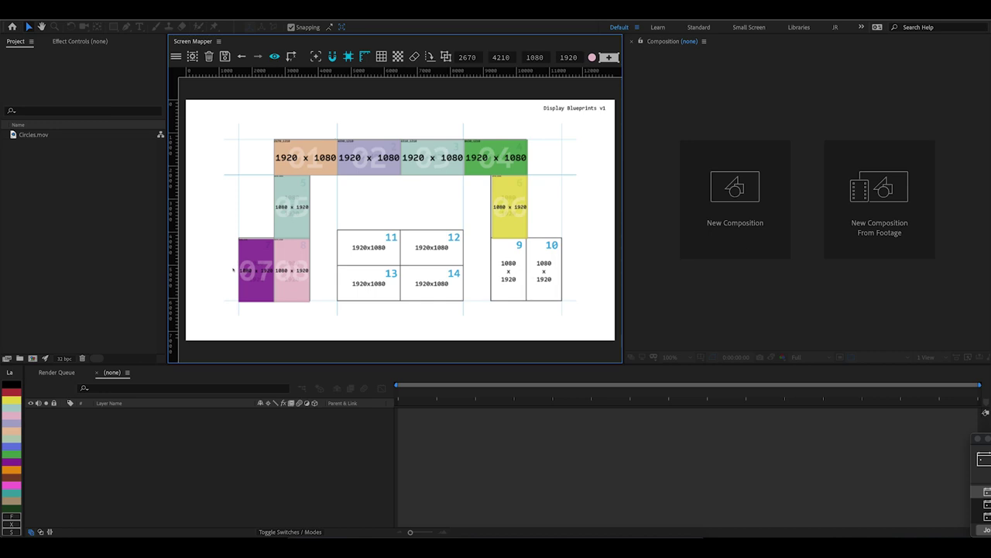
# Duplicate displays 07 and 08 as 09 and 10 at the far right, then select every display
pyautogui.moveTo(227, 275); pyautogui.dragTo(316, 316)
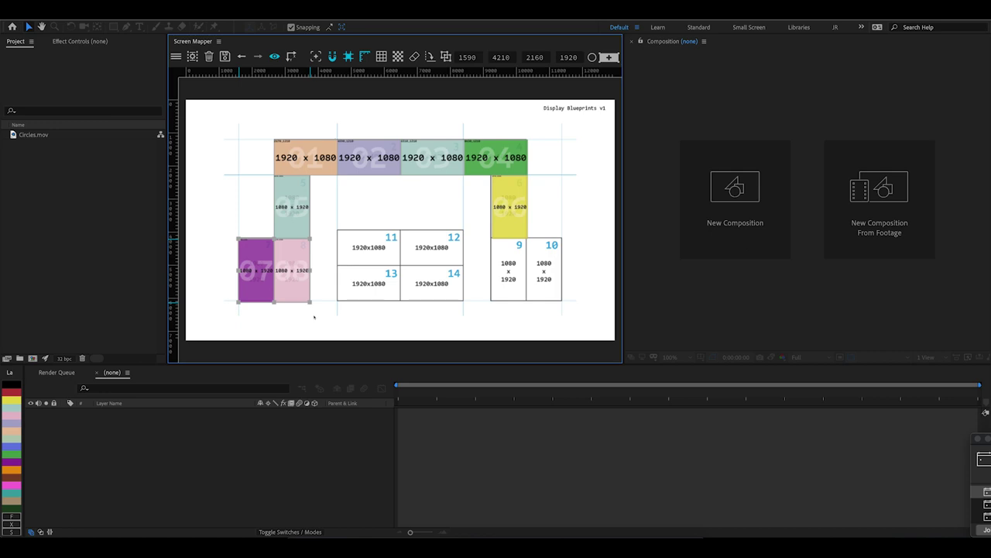
pyautogui.hotkey('ctrl', 'd')
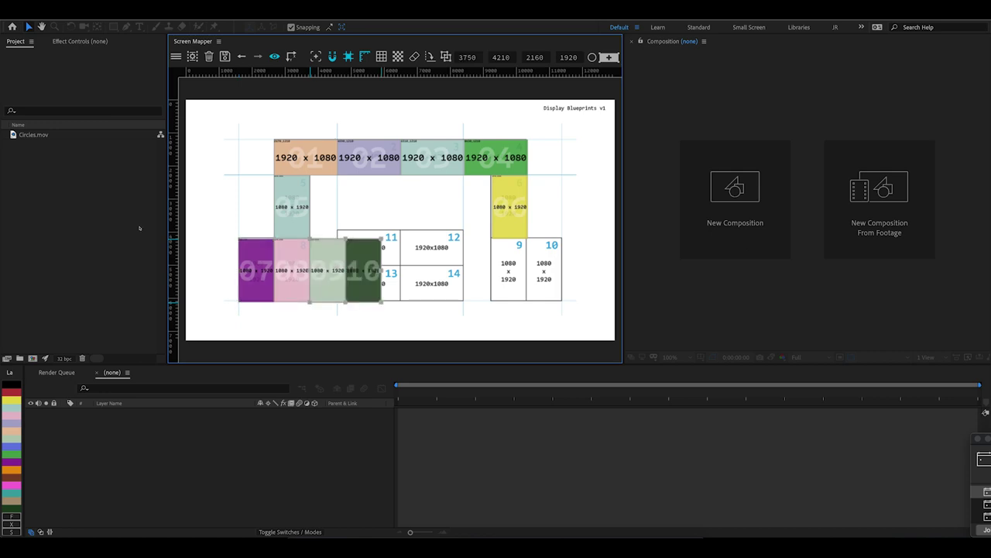
pyautogui.moveTo(337, 275); pyautogui.dragTo(505, 277)
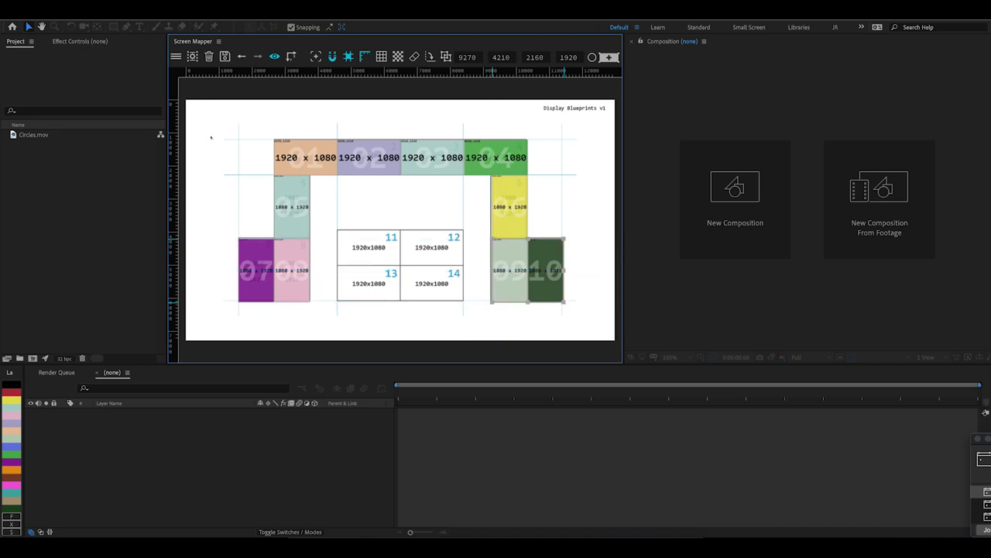
pyautogui.moveTo(233, 150); pyautogui.dragTo(574, 293)
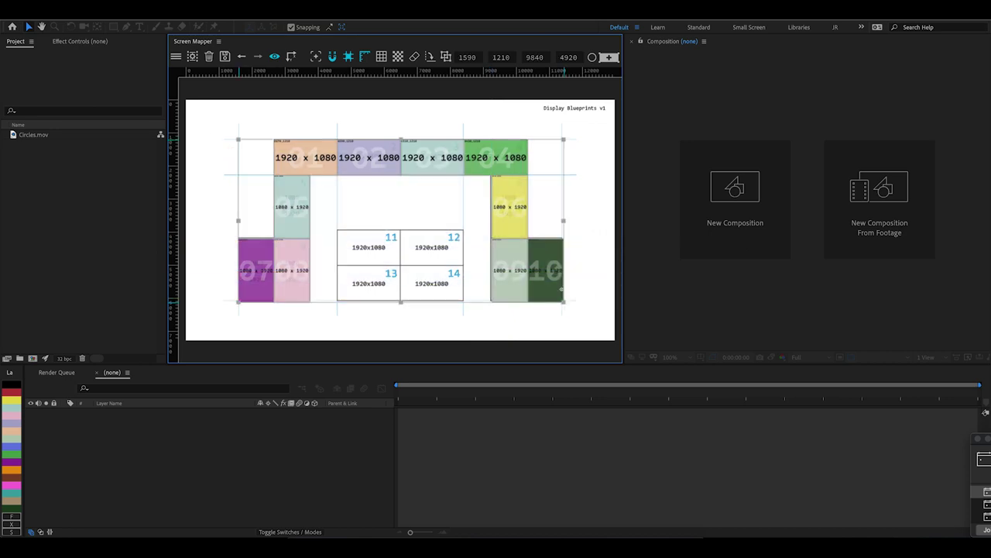
# Nudge all displays left and up to X 1570, Y 1201 on the guides, then deselect
pyautogui.press('Left')
pyautogui.press('Left')
pyautogui.press('Left')
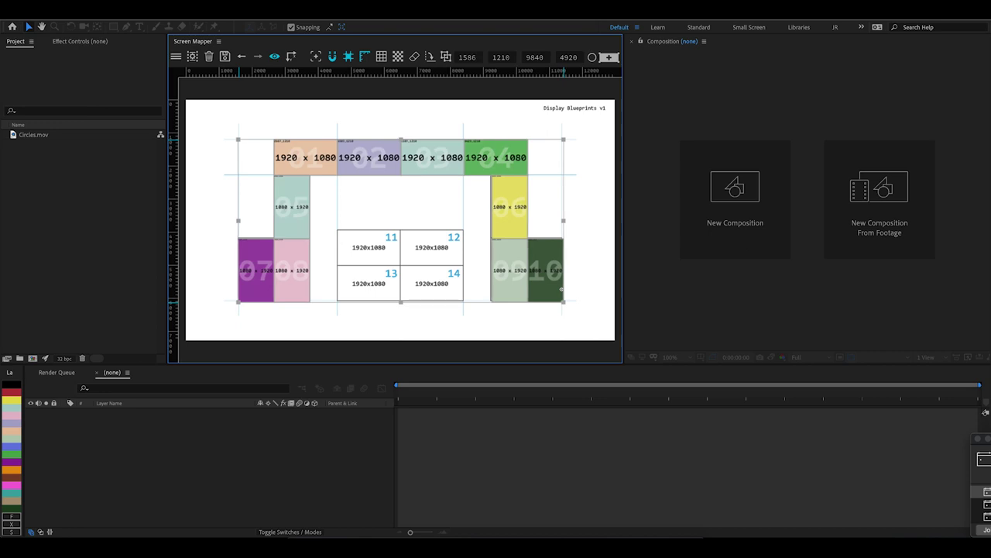
pyautogui.press('Left')
pyautogui.press('Left')
pyautogui.press('Left')
pyautogui.press('Left')
pyautogui.press('Left')
pyautogui.press('Left')
pyautogui.press('Left')
pyautogui.press('Left')
pyautogui.press('Left')
pyautogui.press('Left')
pyautogui.press('Left')
pyautogui.press('Left')
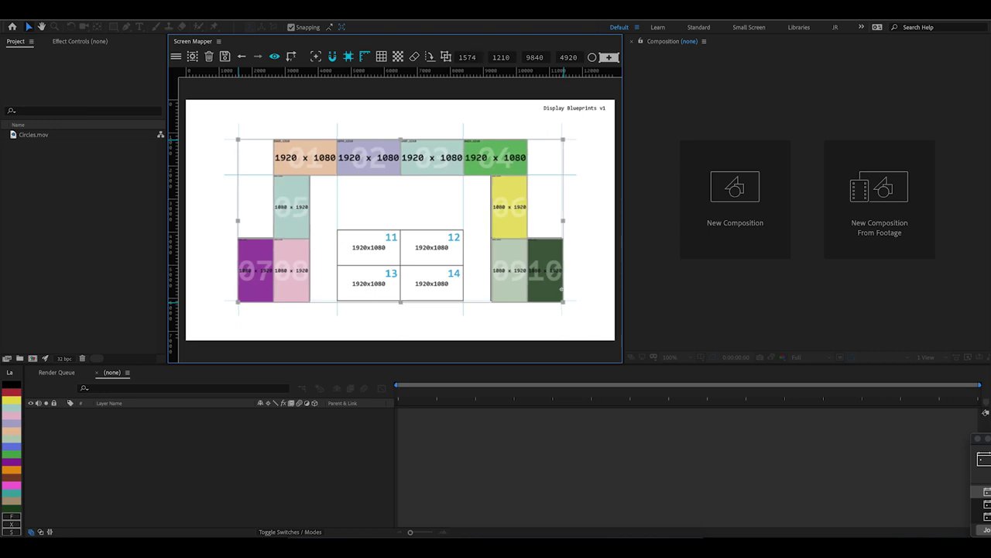
pyautogui.press('Left')
pyautogui.press('Left')
pyautogui.press('Left')
pyautogui.press('Left')
pyautogui.press('Up')
pyautogui.press('Up')
pyautogui.press('Up')
pyautogui.press('Up')
pyautogui.press('Up')
pyautogui.press('Up')
pyautogui.press('Up')
pyautogui.press('Up')
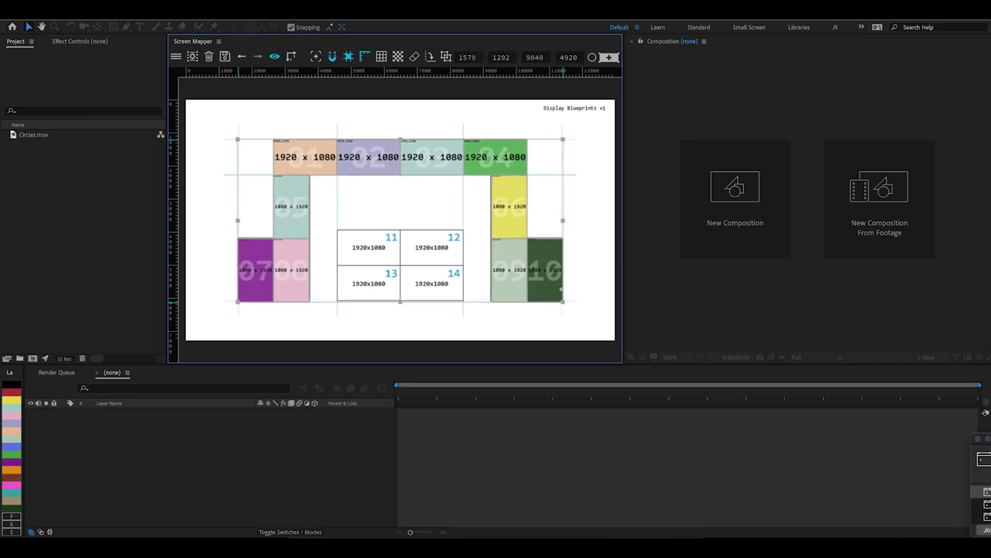
pyautogui.press('Up')
pyautogui.click(320, 110)
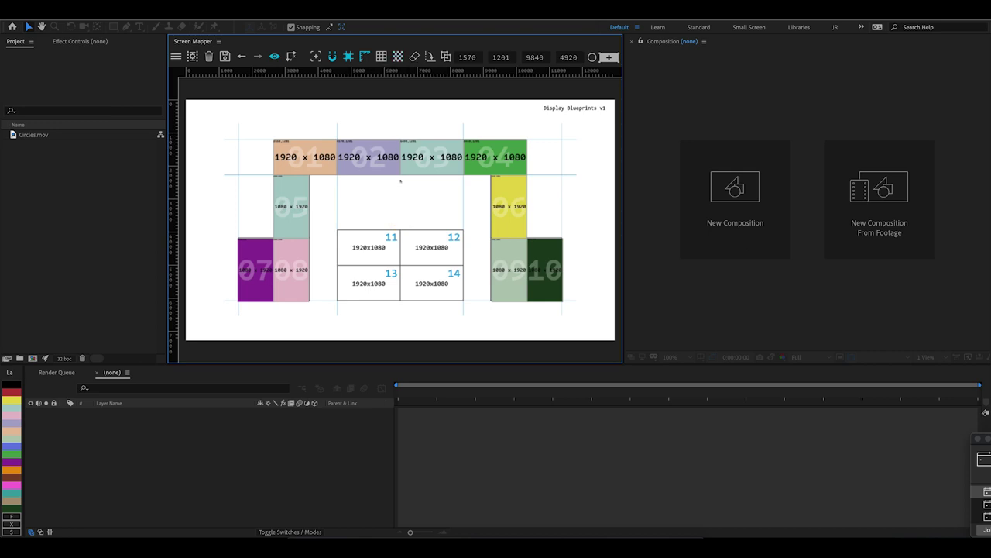
# In Add Grid, set 2 rows, 2 columns and a display size of 1920 × 1080
pyautogui.press('g')
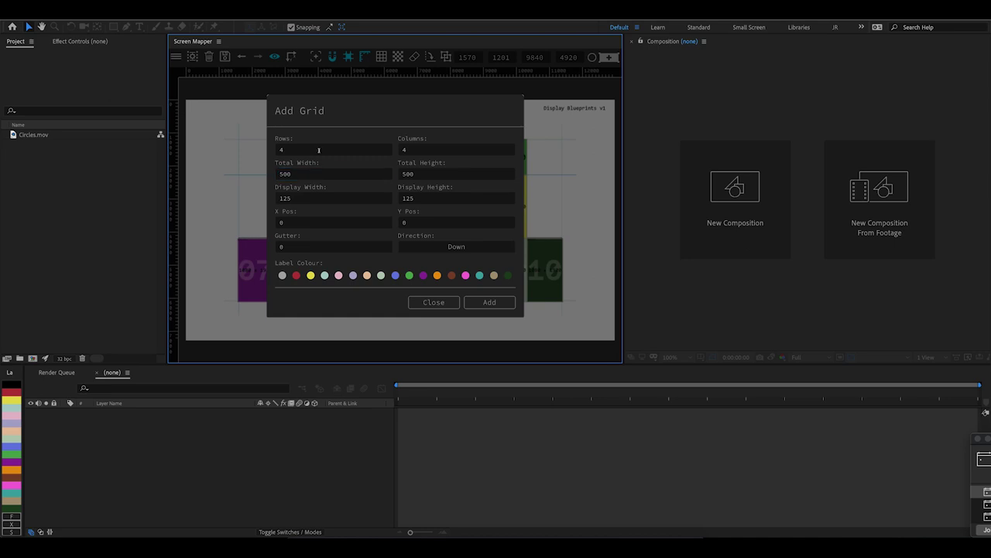
pyautogui.click(319, 149)
pyautogui.moveTo(319, 148); pyautogui.dragTo(269, 147)
pyautogui.write('2')
pyautogui.press('Tab')
pyautogui.write('2')
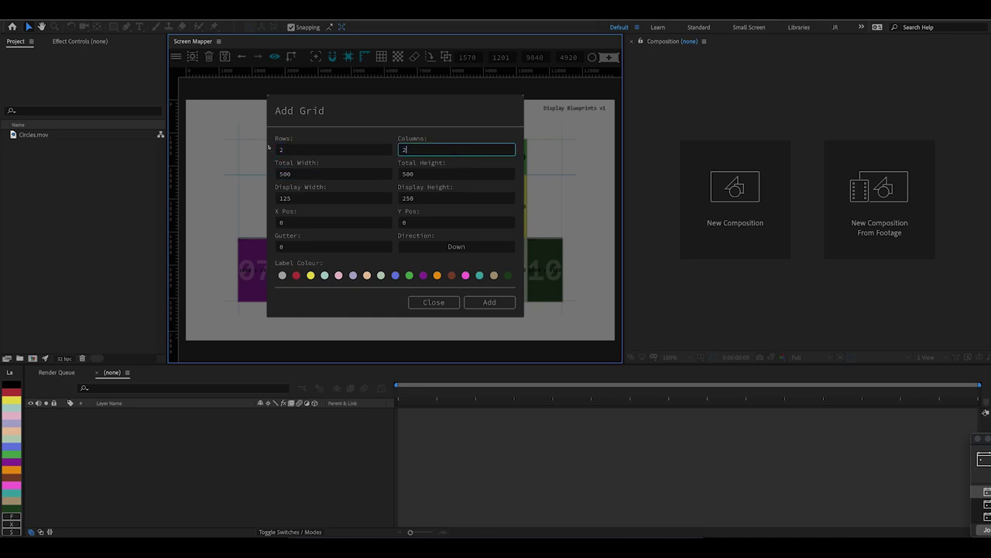
pyautogui.click(306, 198)
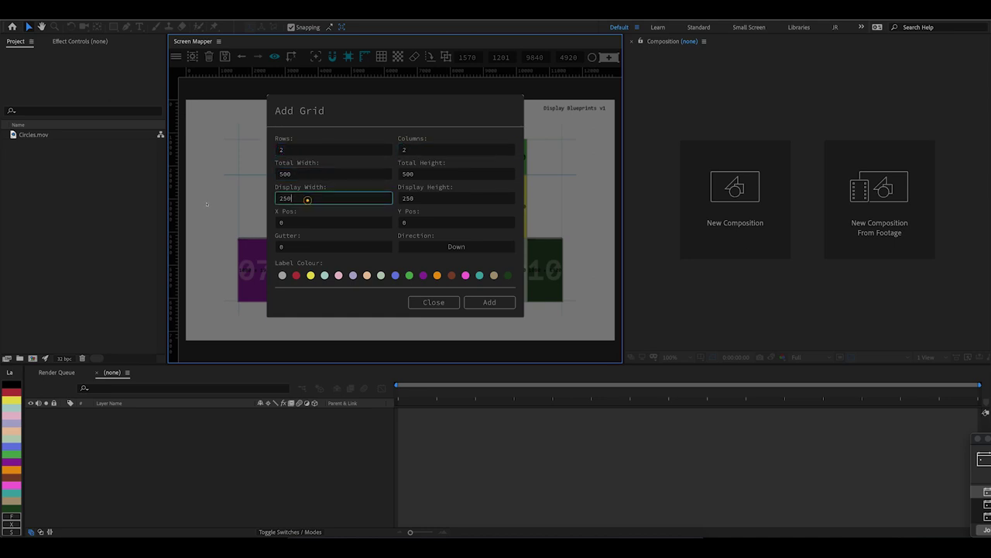
pyautogui.press('BackSpace')
pyautogui.press('BackSpace')
pyautogui.press('BackSpace')
pyautogui.write('1920')
pyautogui.press('Tab')
pyautogui.write('1080')
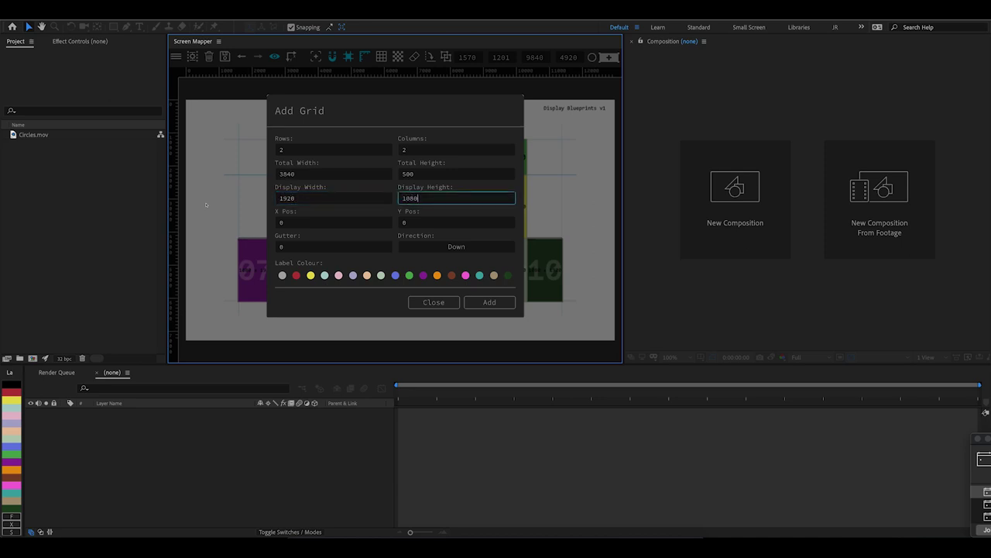
pyautogui.click(346, 116)
# Number the grid Across with red and green label colours and add it
pyautogui.click(408, 246)
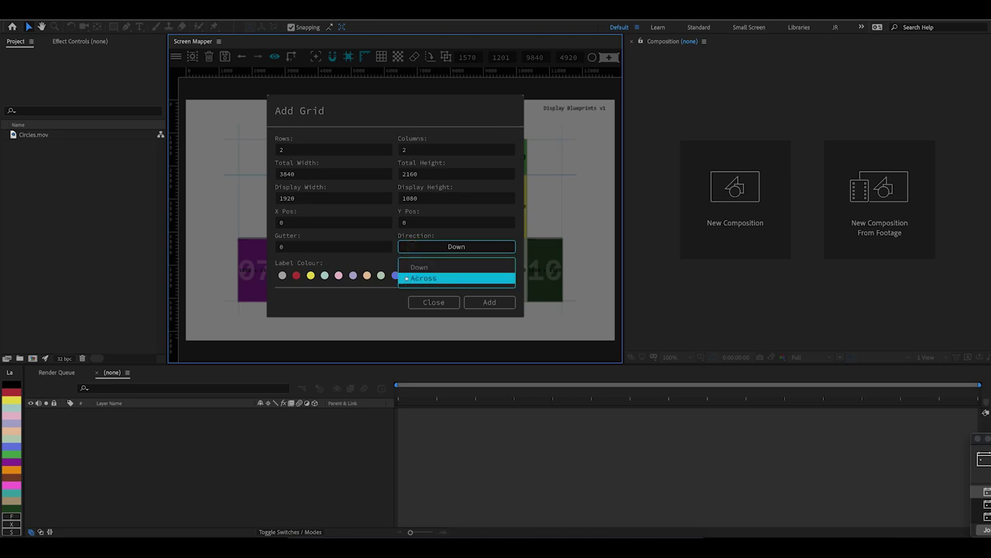
pyautogui.click(419, 277)
pyautogui.click(296, 275)
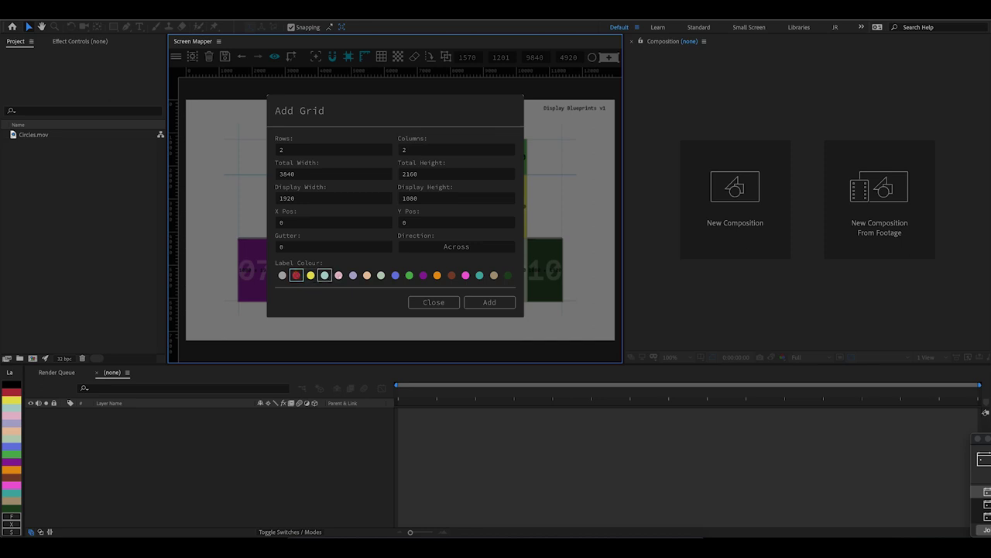
pyautogui.click(409, 275)
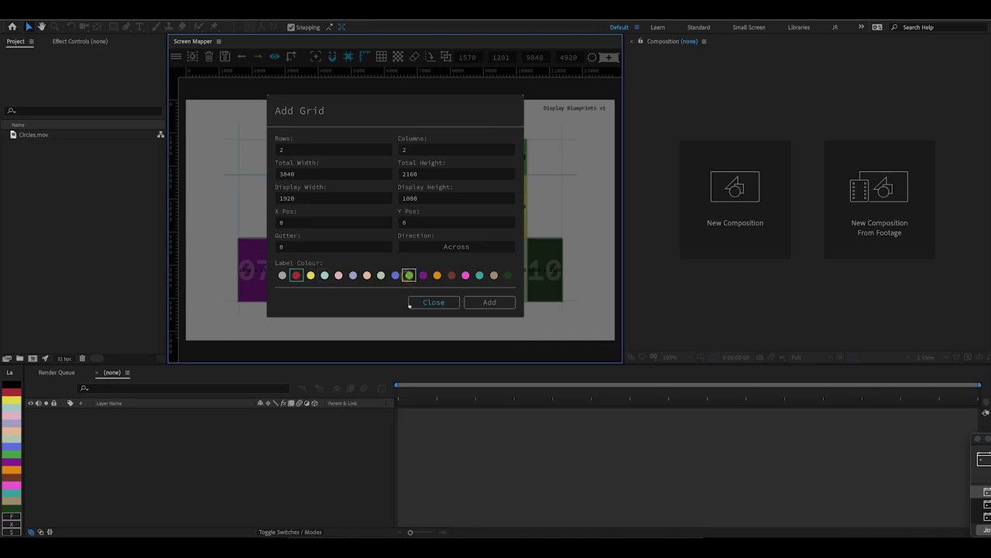
pyautogui.click(471, 301)
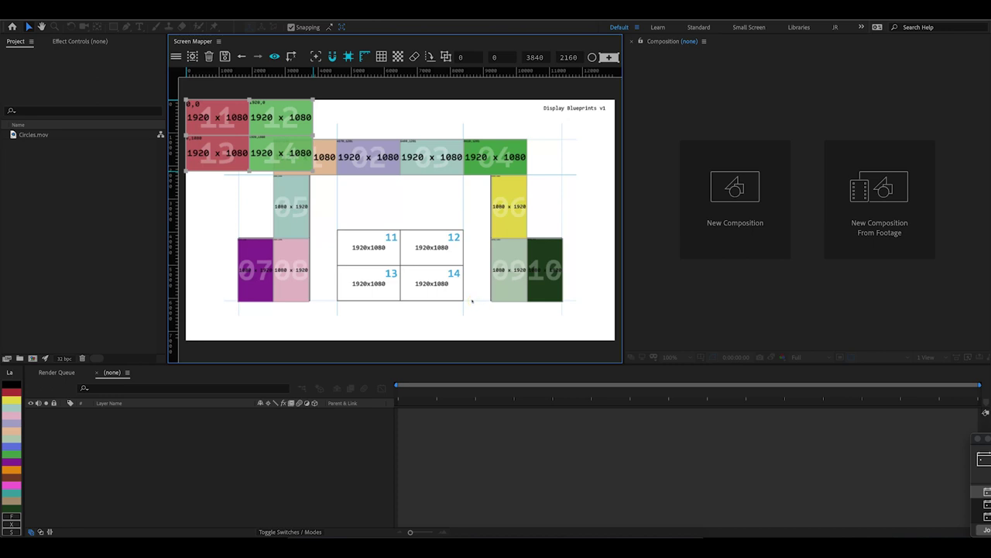
# Move the 11–14 grid into the centre blueprint slot at 4570,3961 and save the project
pyautogui.moveTo(234, 117); pyautogui.dragTo(377, 249)
pyautogui.click(248, 141)
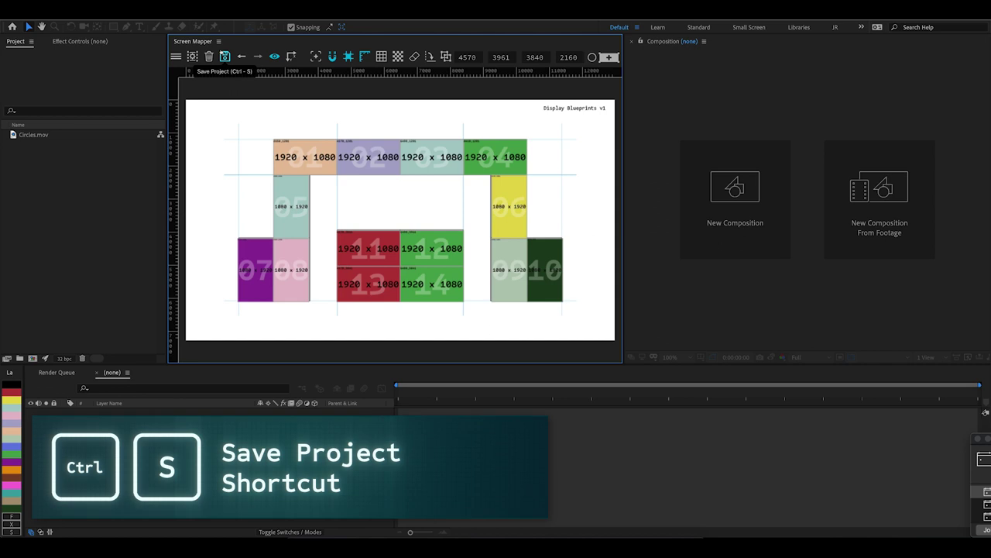
pyautogui.hotkey('ctrl', 's')
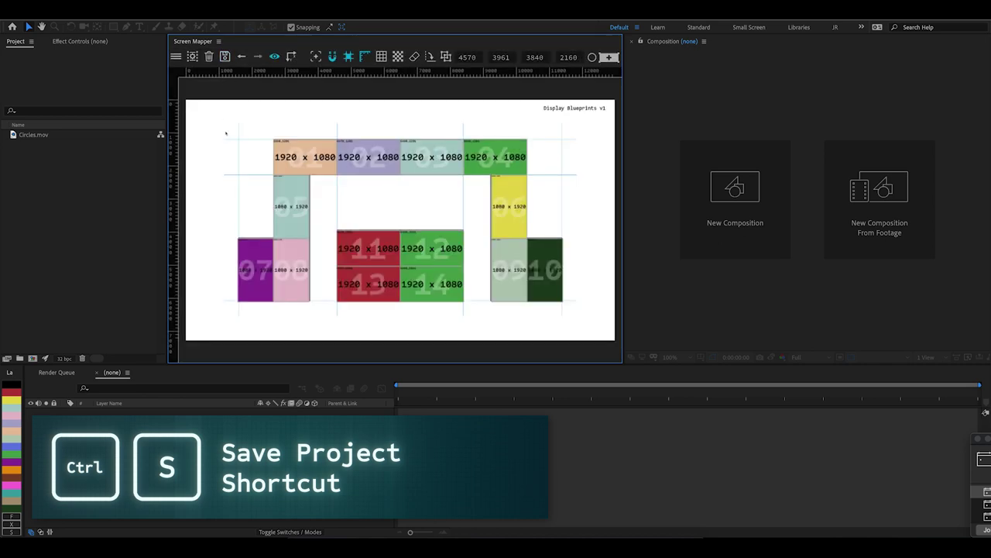
# Run Export To AE from the Screen Mapper menu without saving first
pyautogui.click(176, 56)
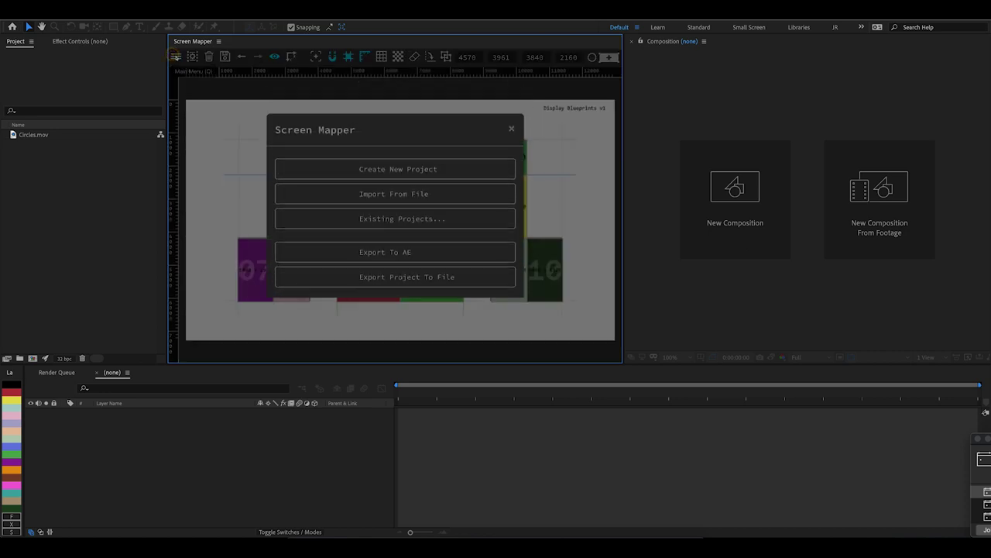
pyautogui.click(363, 252)
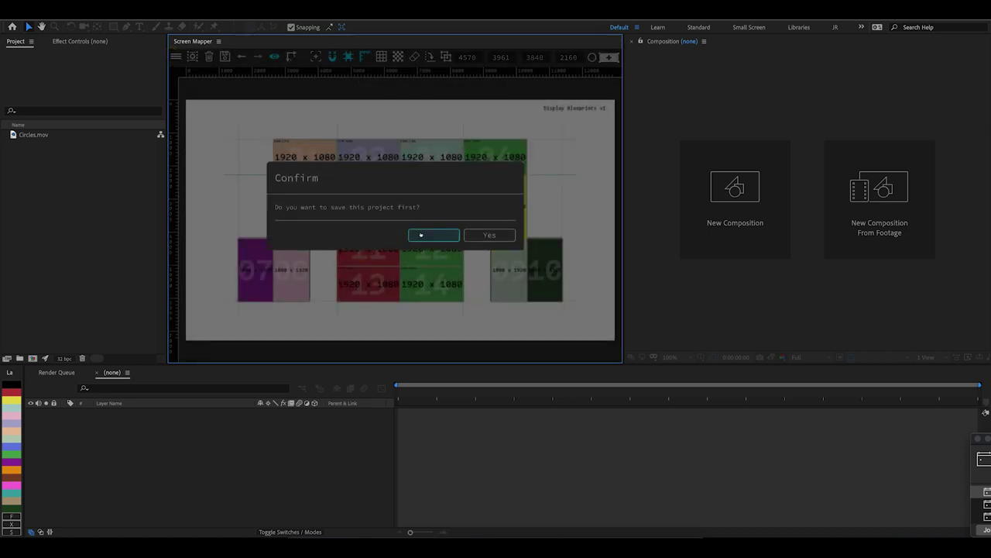
pyautogui.click(422, 234)
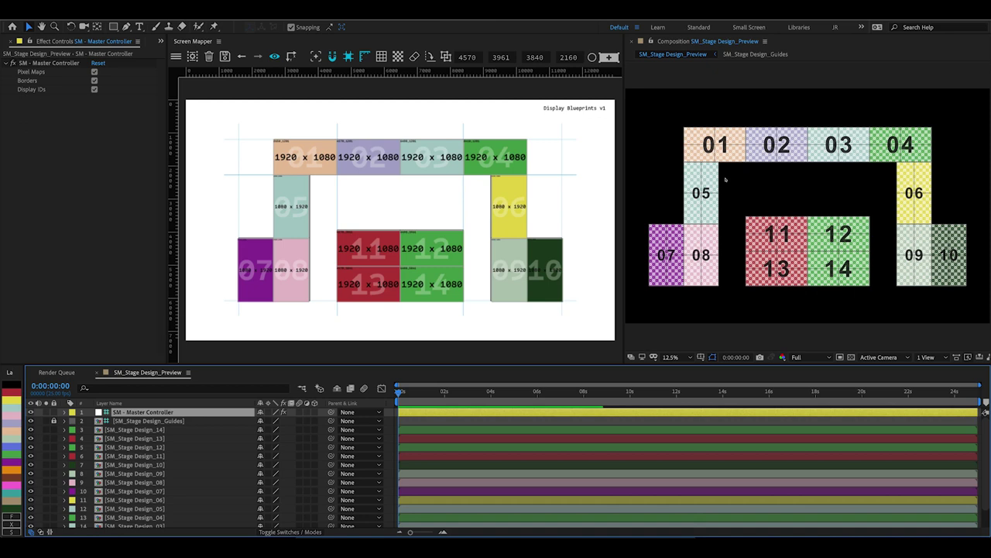
# Add Circles.mov to the SM_Stage Design_Animation comp and scale it to fill the comp
pyautogui.click(160, 41)
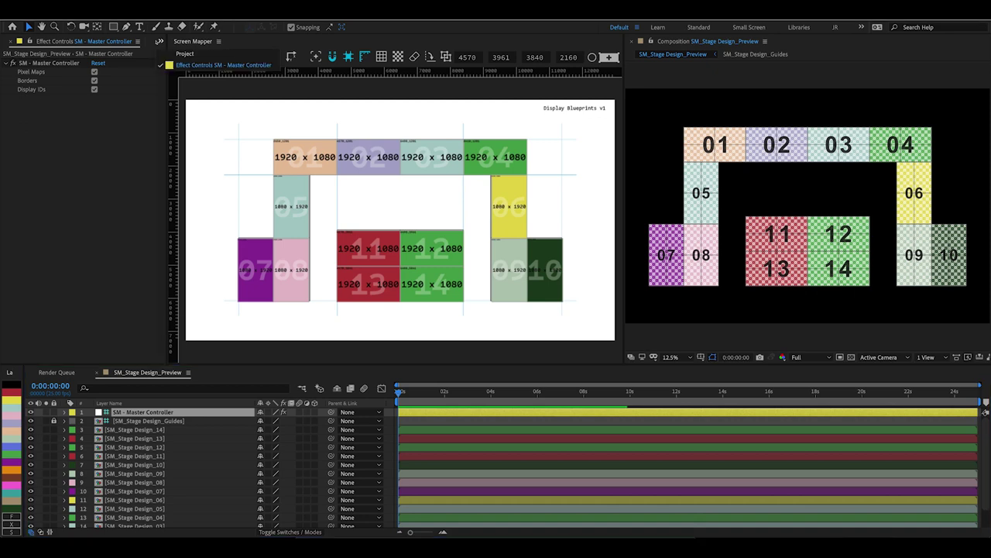
pyautogui.click(163, 54)
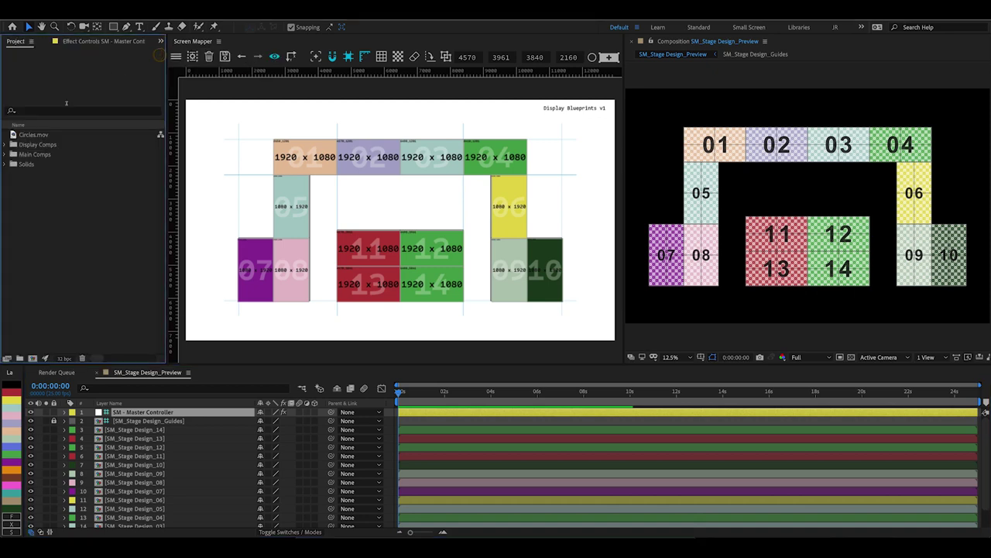
pyautogui.click(6, 154)
pyautogui.click(68, 165)
pyautogui.doubleClick(68, 164)
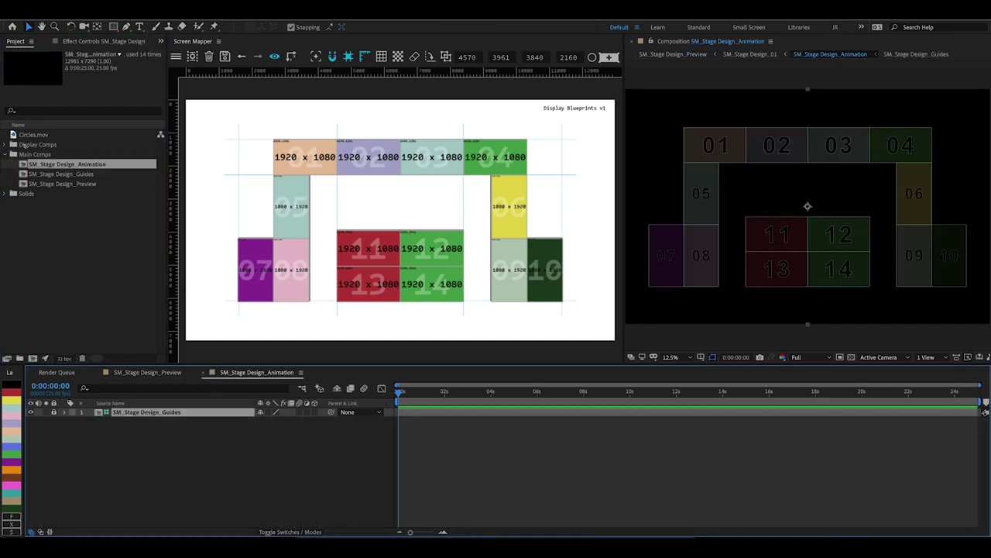
pyautogui.moveTo(34, 134); pyautogui.dragTo(124, 418)
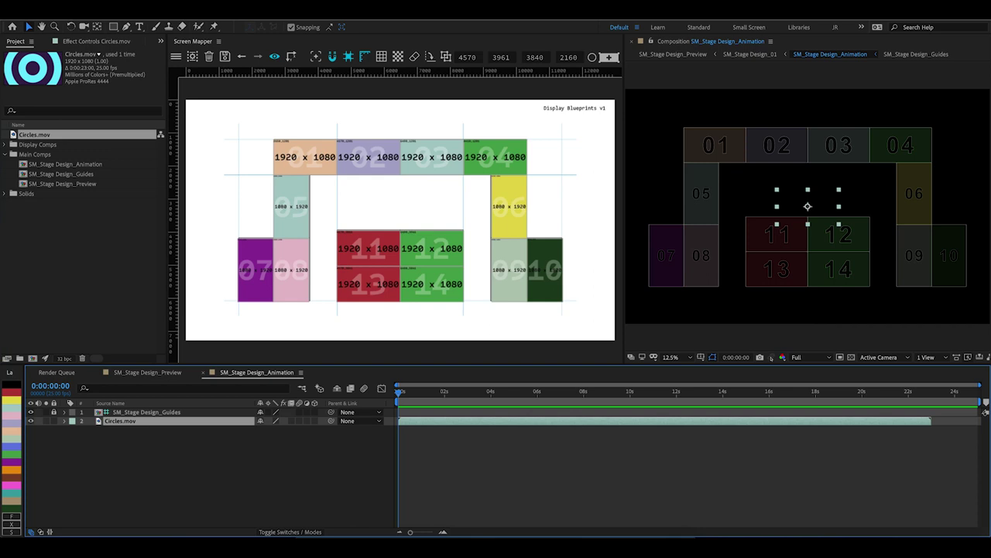
pyautogui.press('Return')
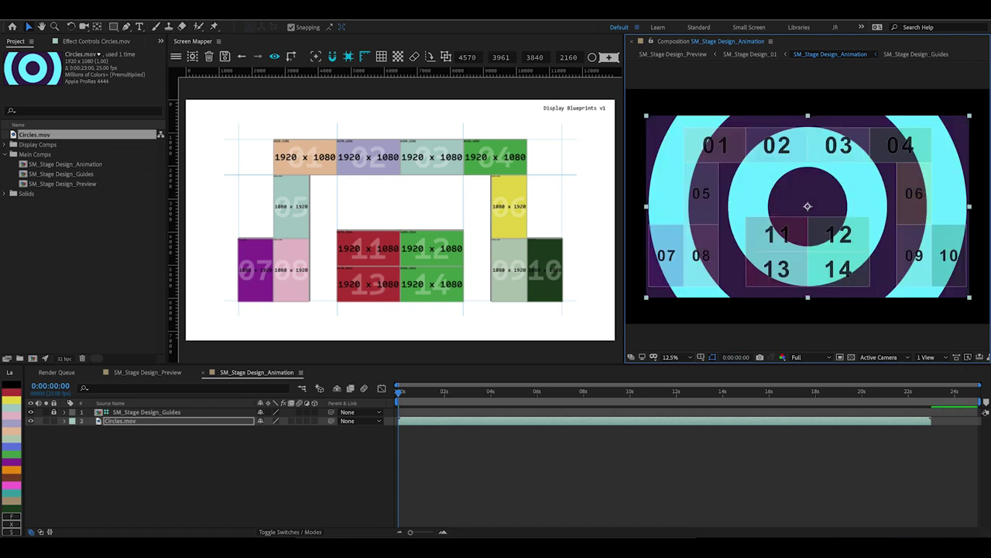
# In SM_Stage Design_Preview, turn off Pixel Maps, play the preview, and open Composition Settings
pyautogui.click(672, 54)
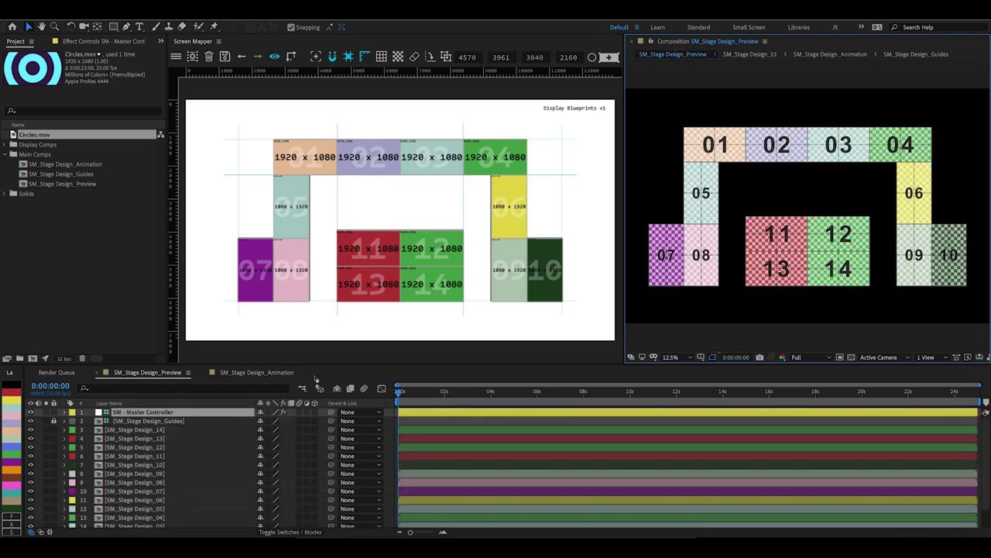
pyautogui.click(82, 41)
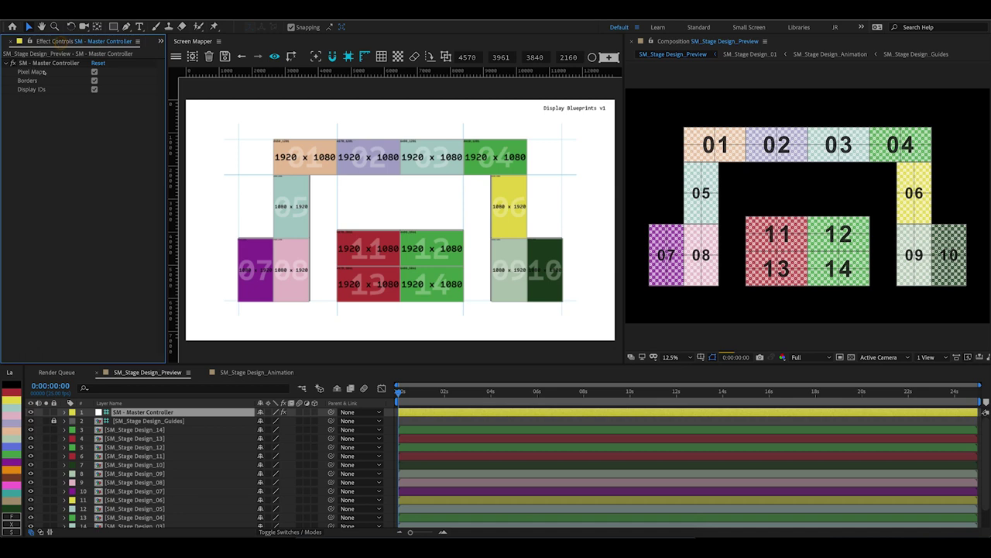
pyautogui.click(94, 71)
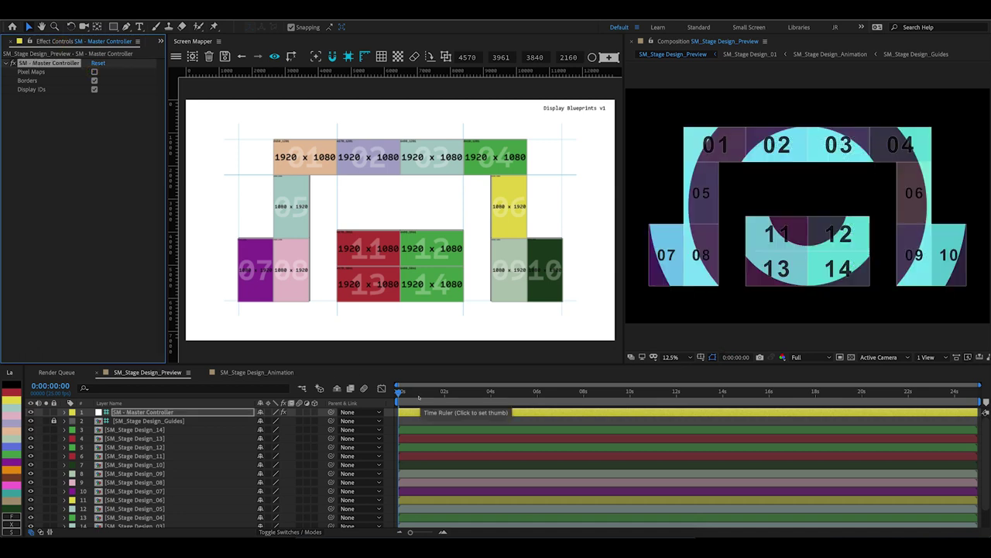
pyautogui.press('space')
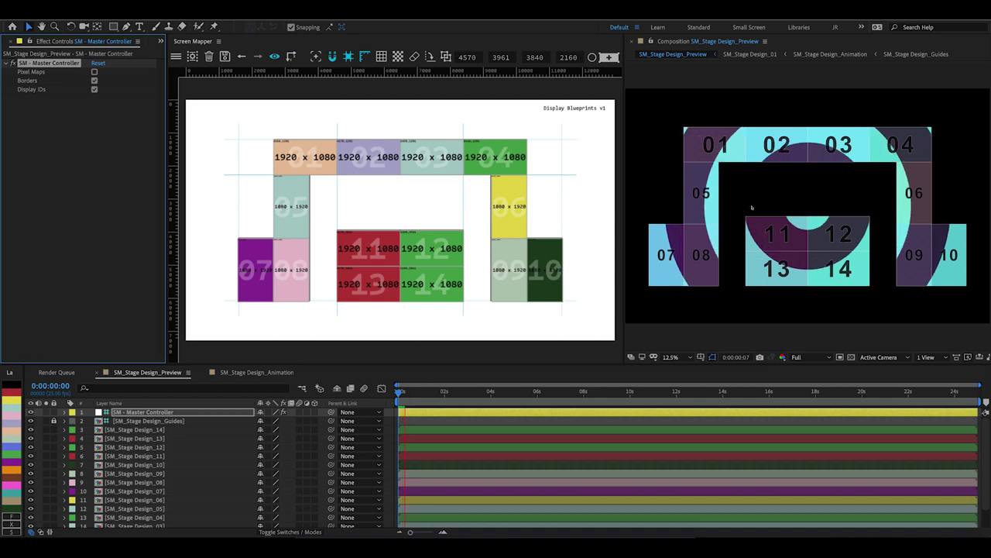
pyautogui.click(720, 270)
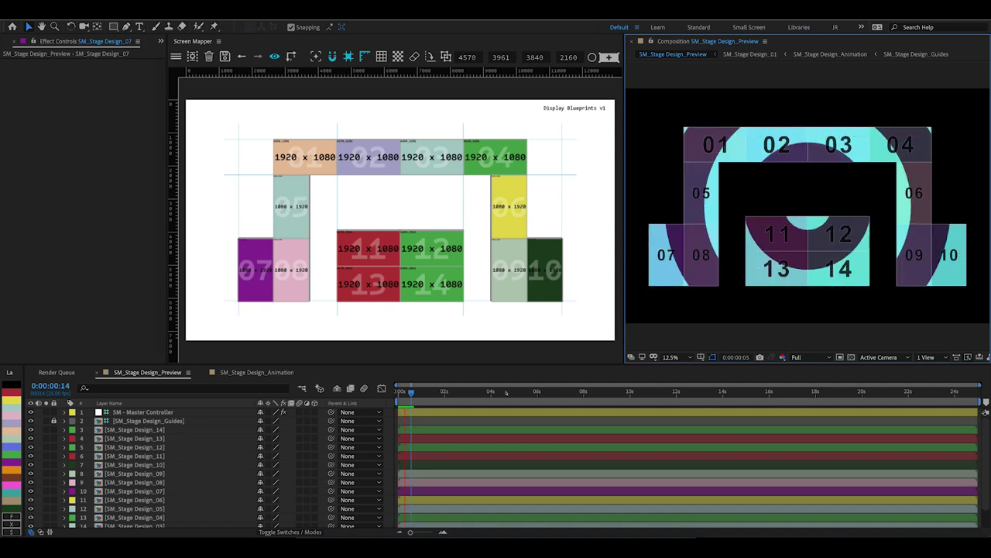
pyautogui.hotkey('ctrl', 'k')
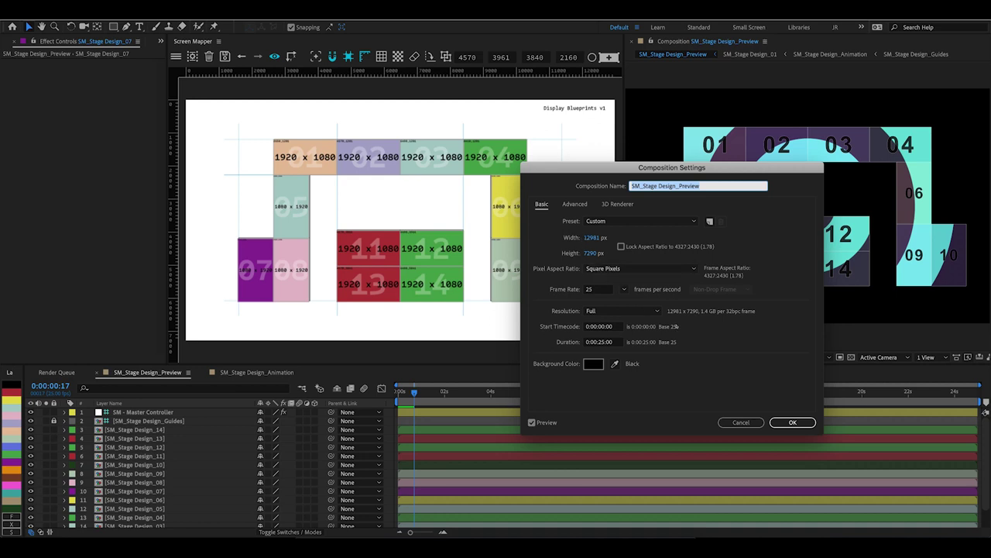
pyautogui.click(792, 422)
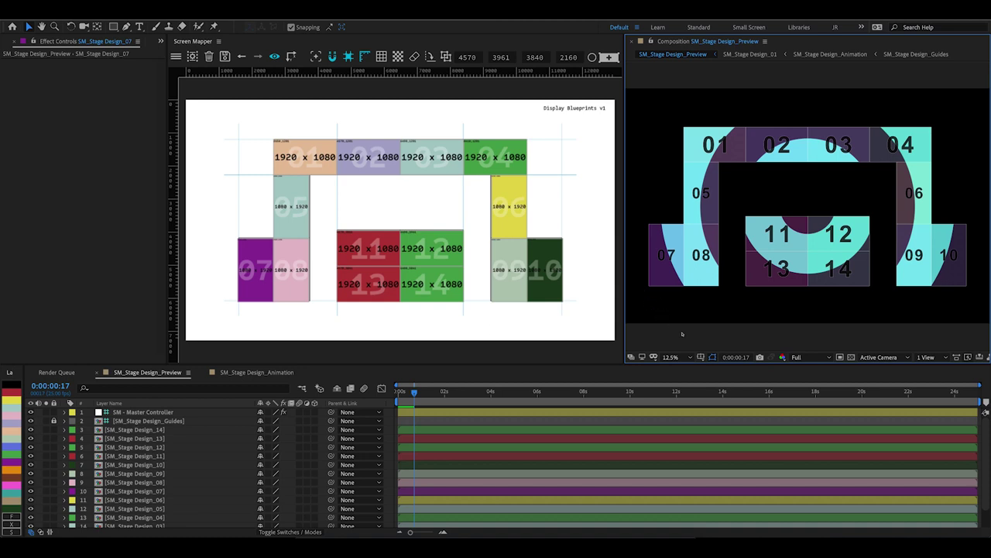
pyautogui.press(',')
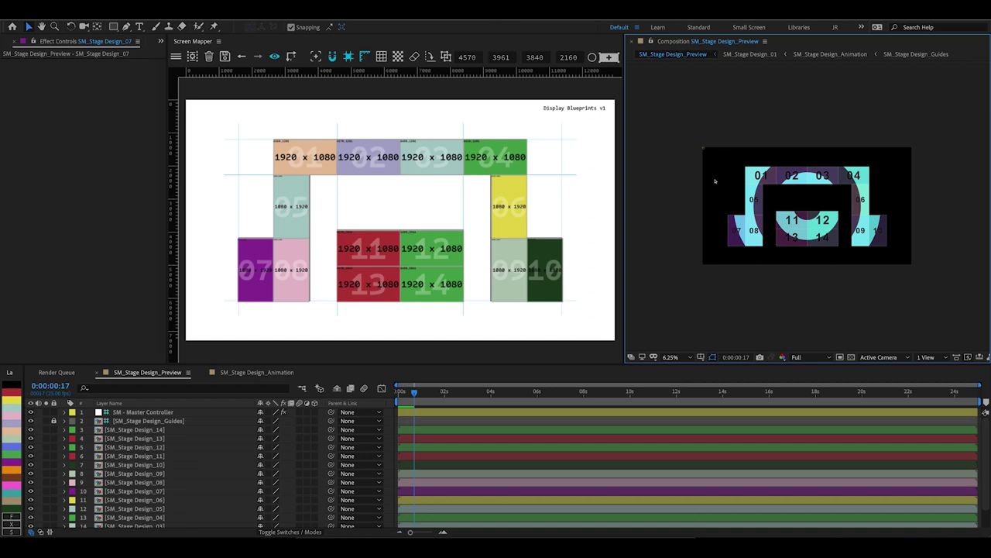
# Delete the six exported project items from Display Comps through Solids, keeping Circles.mov
pyautogui.click(160, 41)
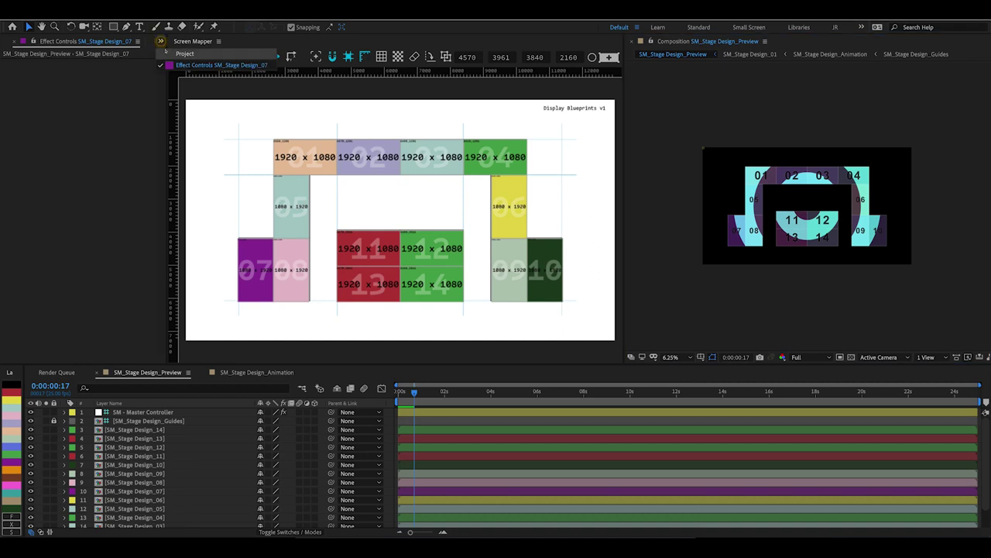
pyautogui.click(186, 51)
pyautogui.click(27, 144)
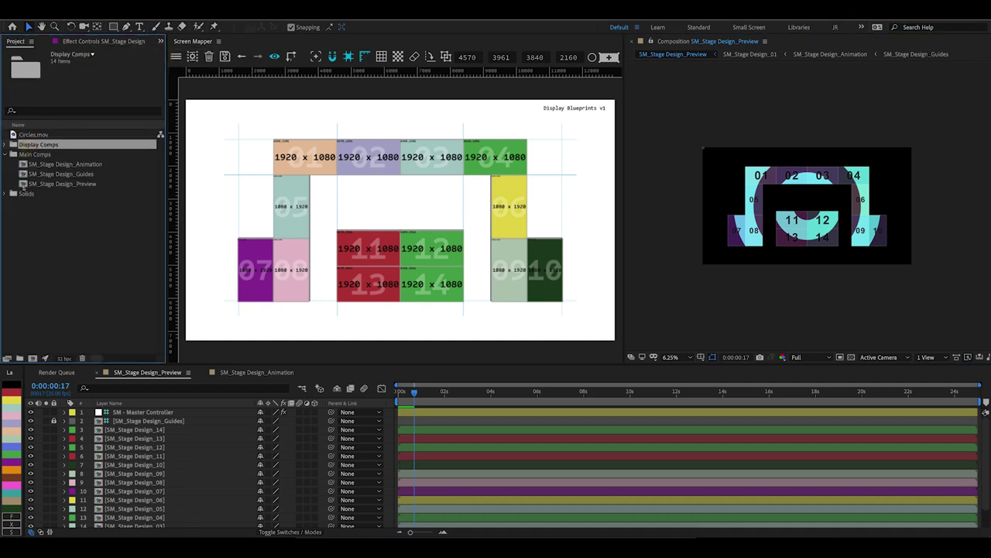
pyautogui.keyDown('shift'); pyautogui.click(26, 193); pyautogui.keyUp('shift')
pyautogui.press('Delete')
pyautogui.press('Return')
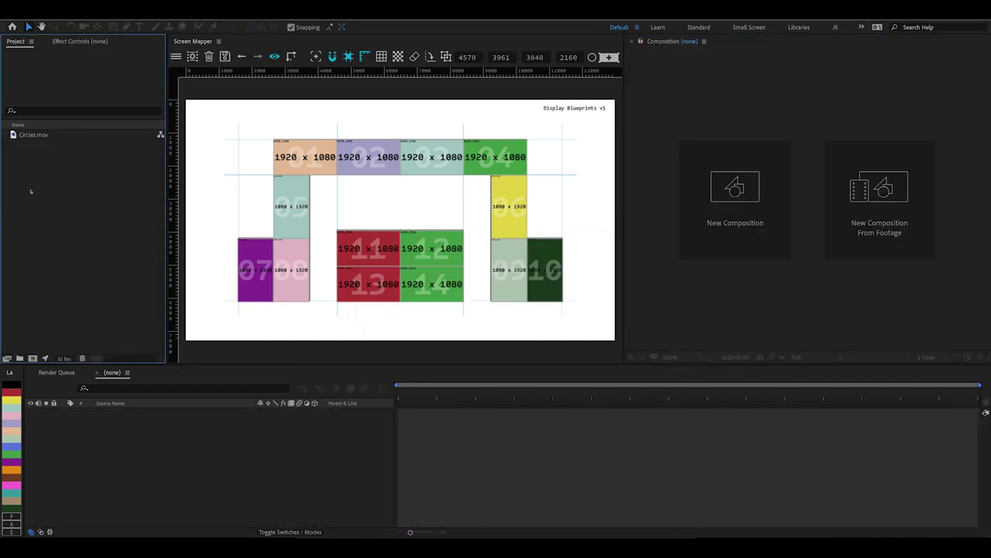
# Enable Trim To Displays in the Screen Mapper After Effects preferences
pyautogui.click(196, 87)
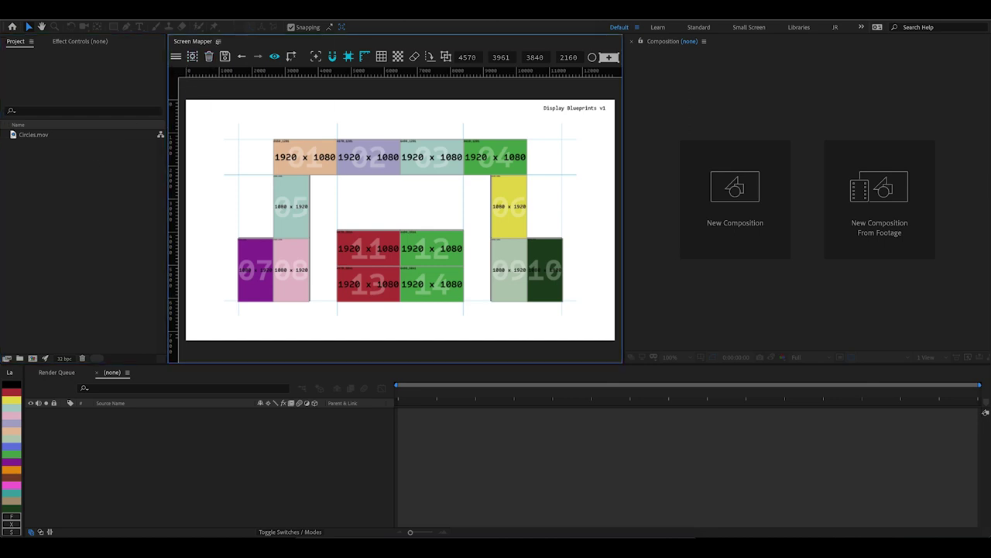
pyautogui.click(218, 41)
pyautogui.click(240, 138)
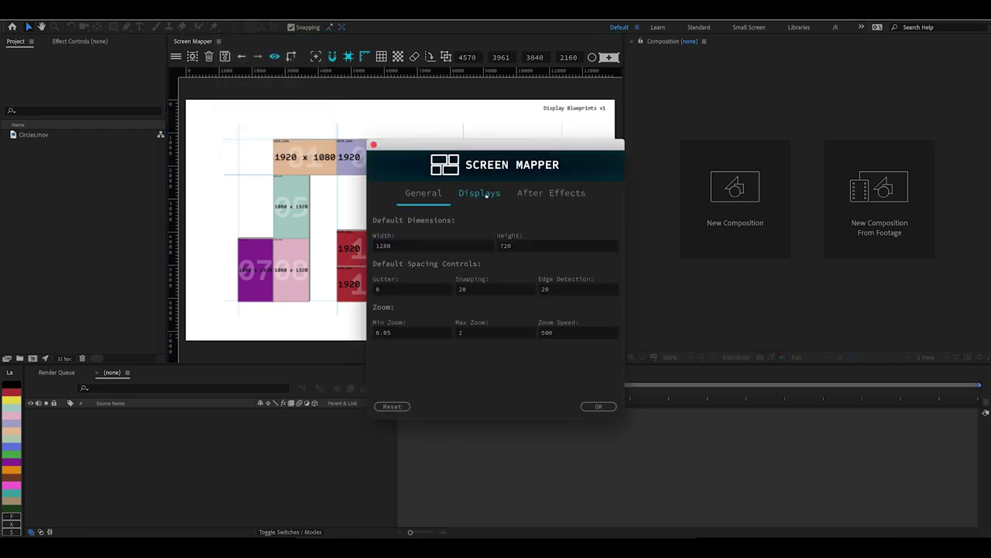
pyautogui.click(512, 193)
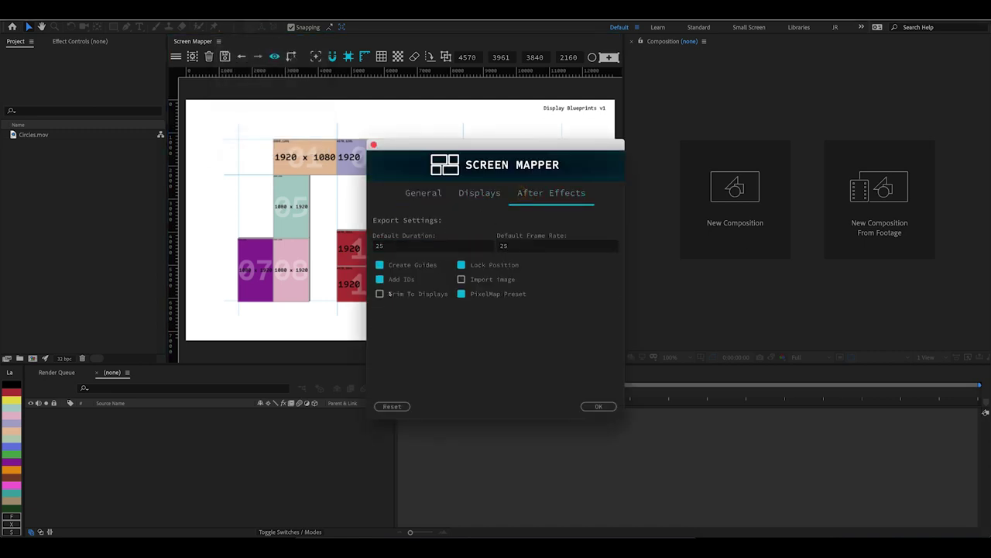
pyautogui.click(380, 294)
pyautogui.click(593, 407)
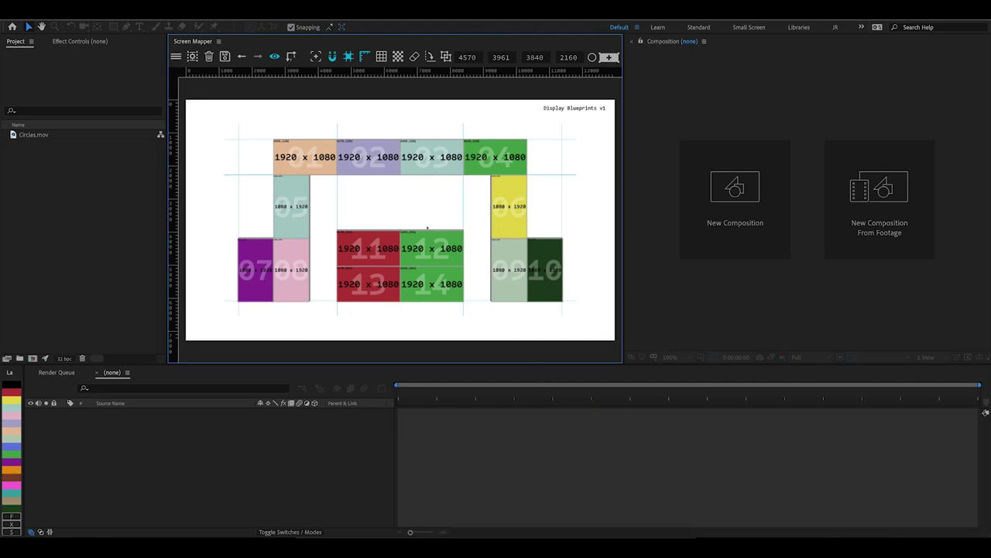
# Re-export the layout to After Effects without saving and turn off Pixel Maps on SM - Master Controller
pyautogui.click(178, 58)
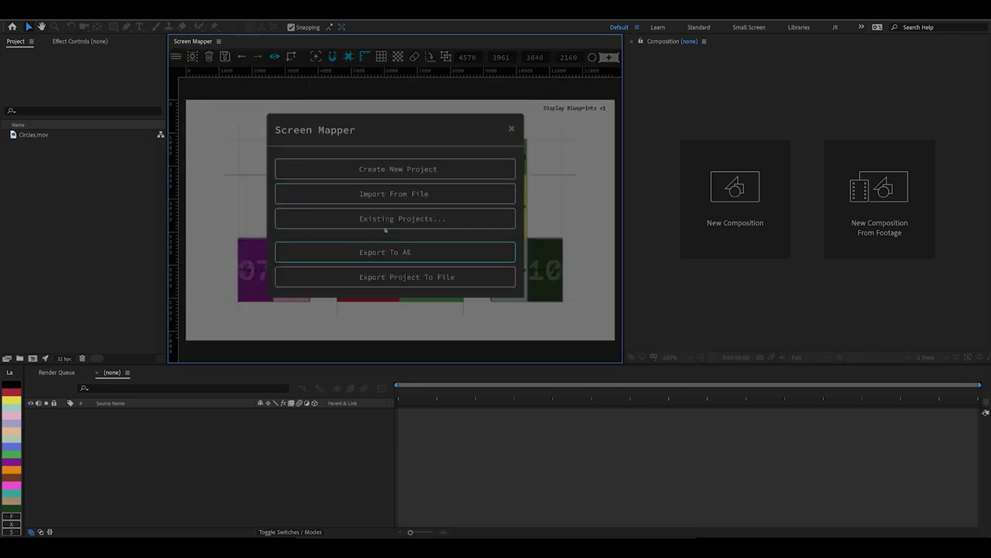
pyautogui.click(384, 251)
pyautogui.click(434, 235)
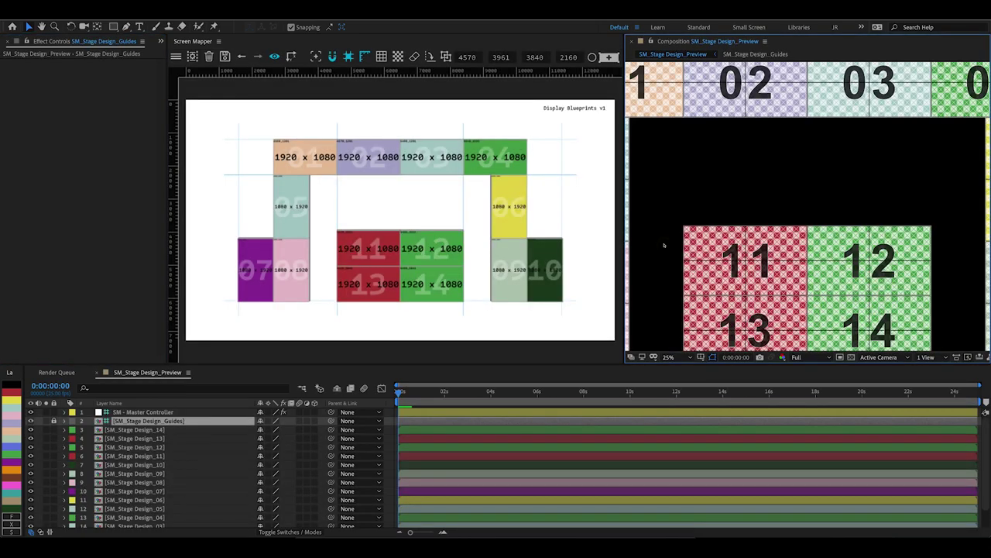
pyautogui.click(144, 411)
pyautogui.click(94, 71)
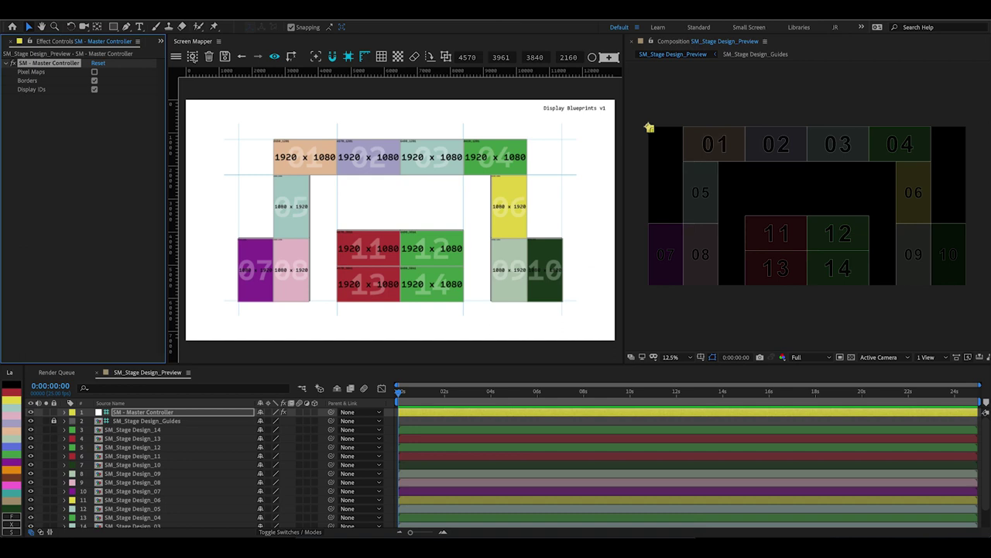
# Place Circles.mov in the SM_Stage Design_Animation comp and scale it to fill the frame
pyautogui.click(161, 41)
pyautogui.click(178, 48)
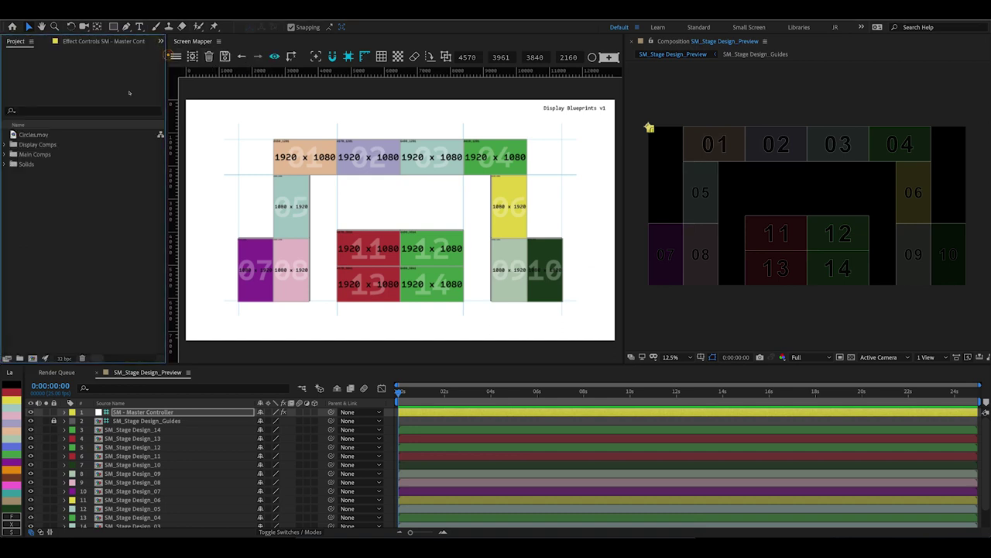
pyautogui.click(5, 153)
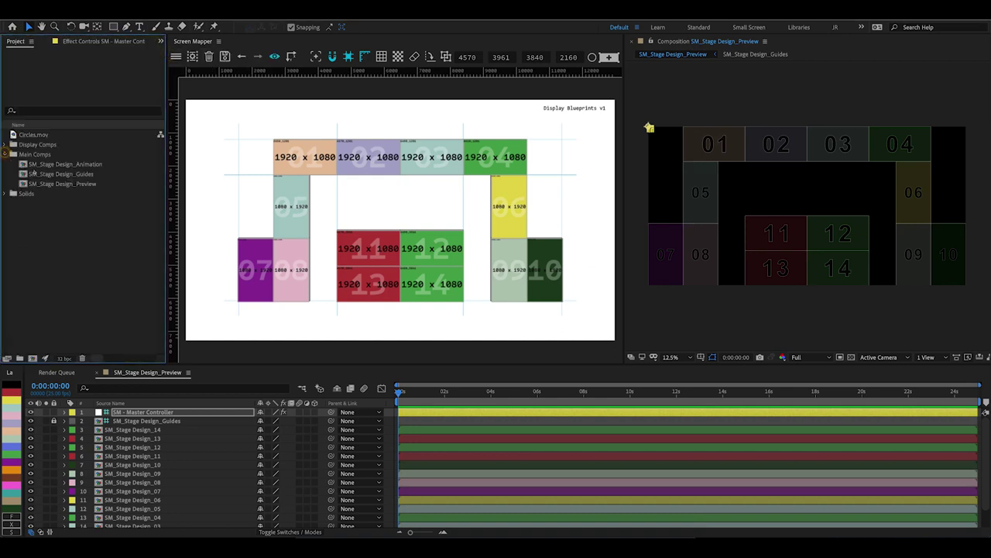
pyautogui.doubleClick(65, 164)
pyautogui.moveTo(34, 179); pyautogui.dragTo(106, 437)
pyautogui.moveTo(838, 224); pyautogui.dragTo(967, 352)
# Play the SM_Stage Design_Preview comp and open its Composition Settings
pyautogui.hotkey('shift', 'Escape')
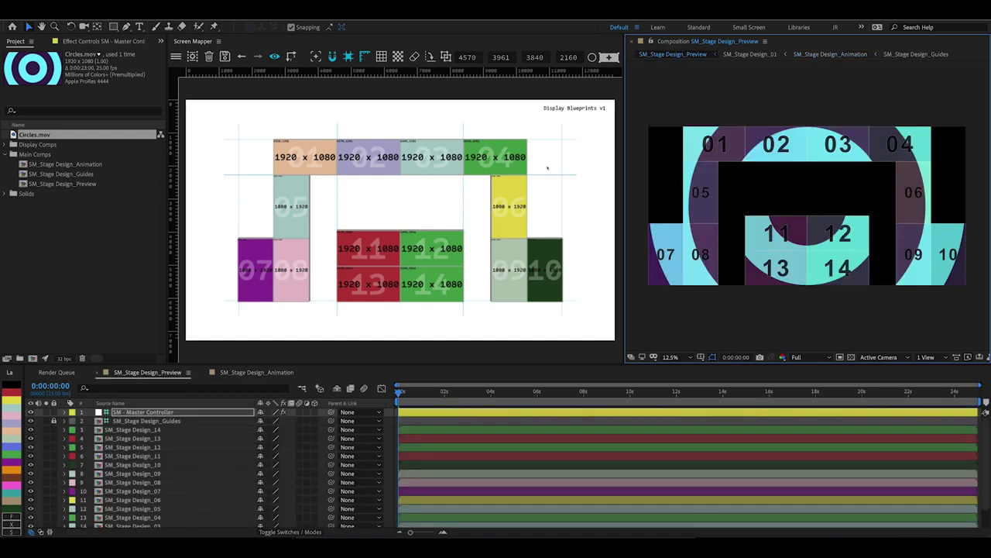
pyautogui.press('space')
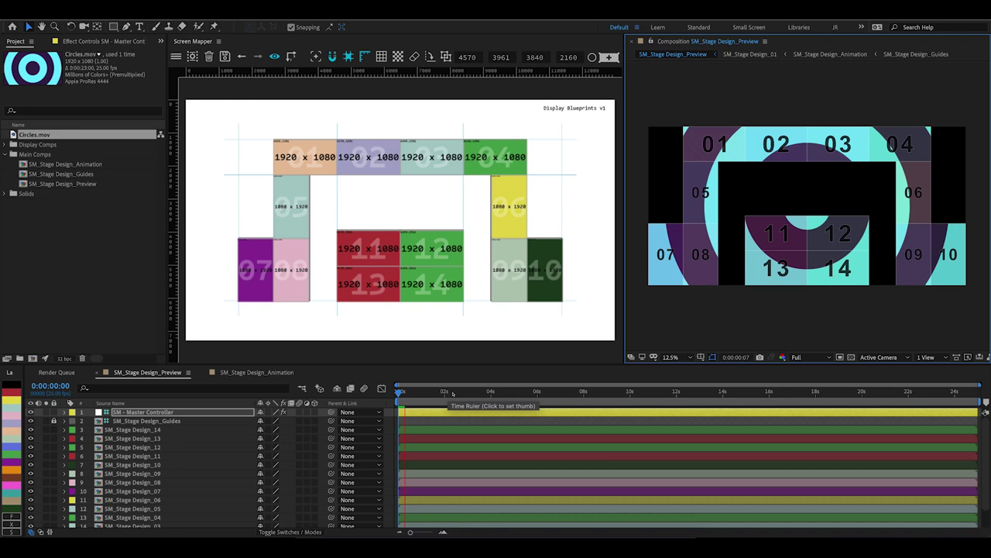
pyautogui.hotkey('ctrl', 'k')
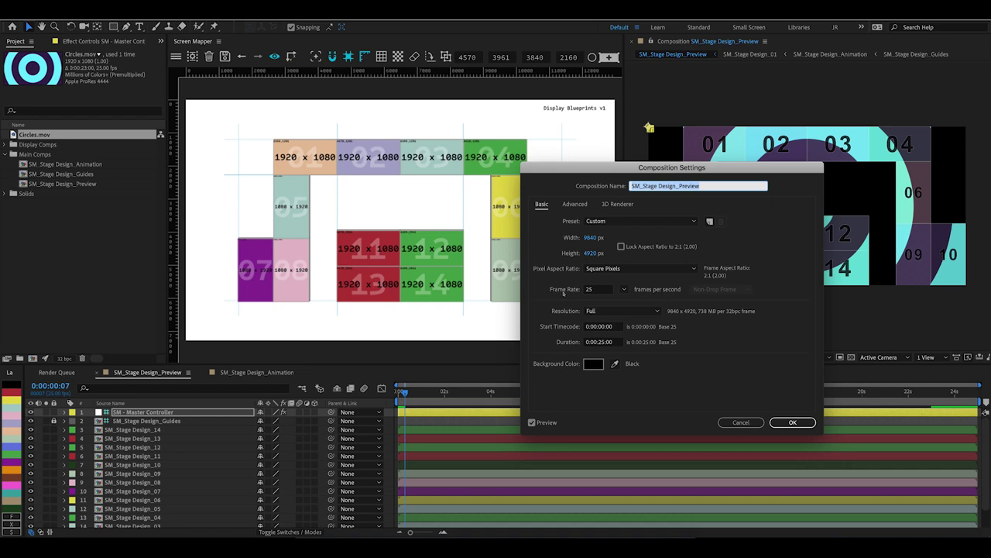
# Accept the preview comp settings, stop playback, and delete every project item except Circles.mov
pyautogui.click(780, 423)
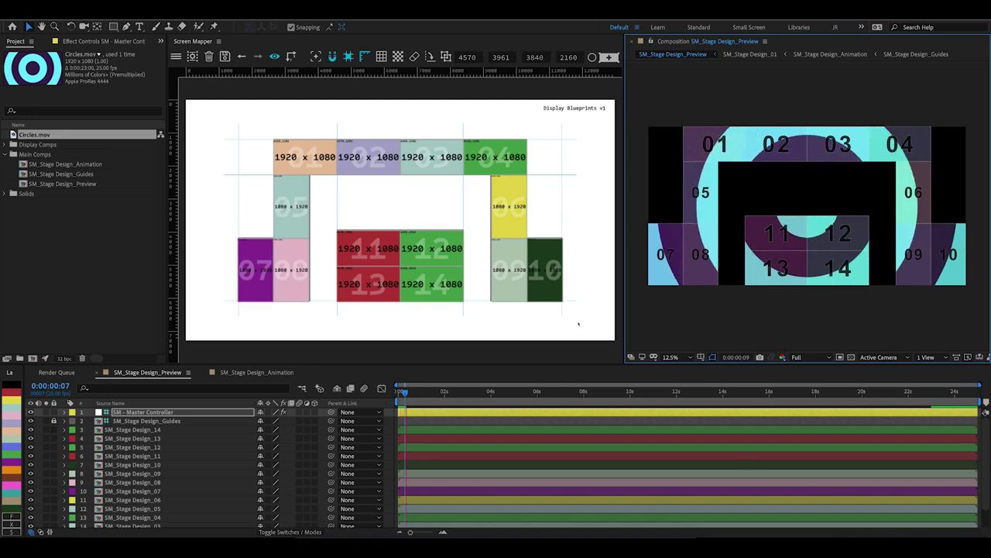
pyautogui.press('space')
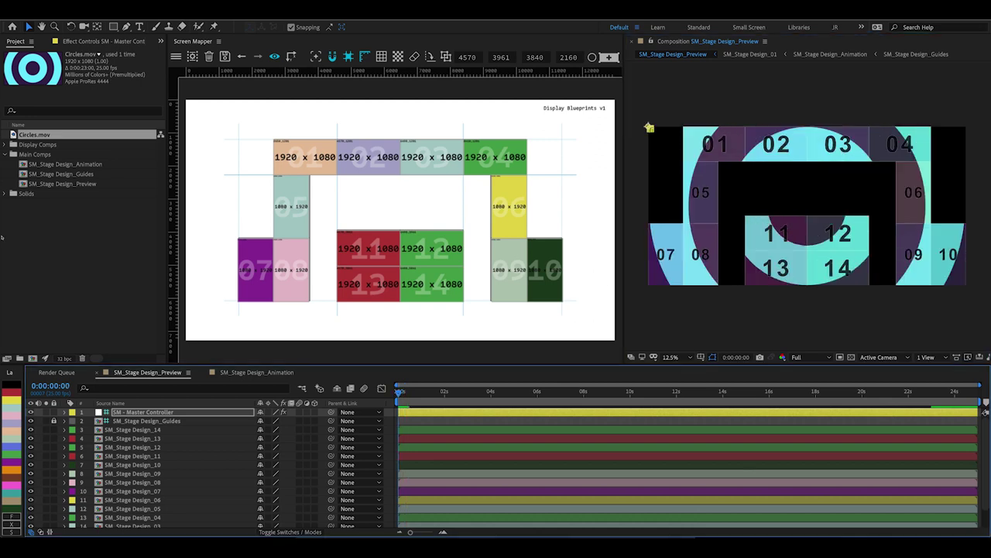
pyautogui.hotkey('ctrl', 'a')
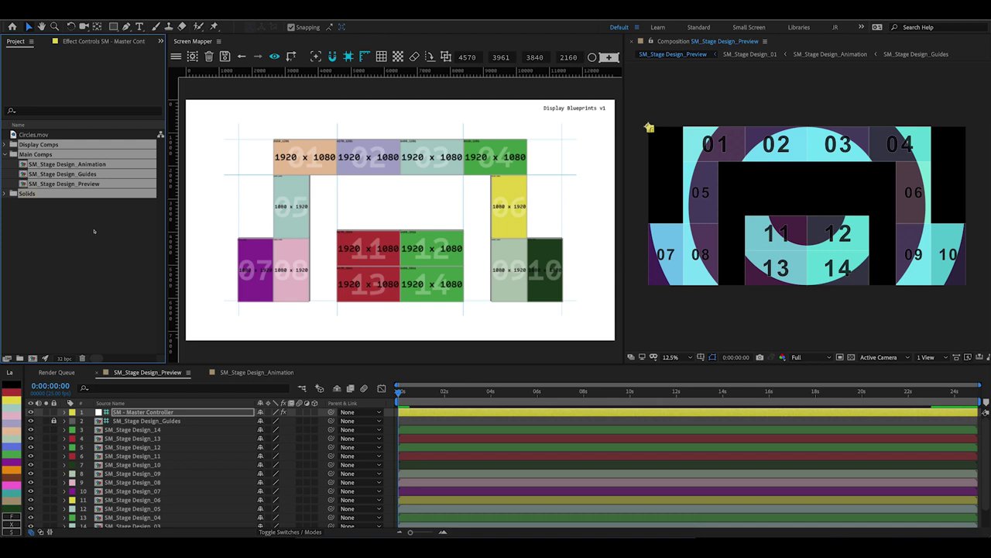
pyautogui.press('Delete')
# Confirm the deletion and enable Import image in Screen Mapper's After Effects preferences
pyautogui.press('Return')
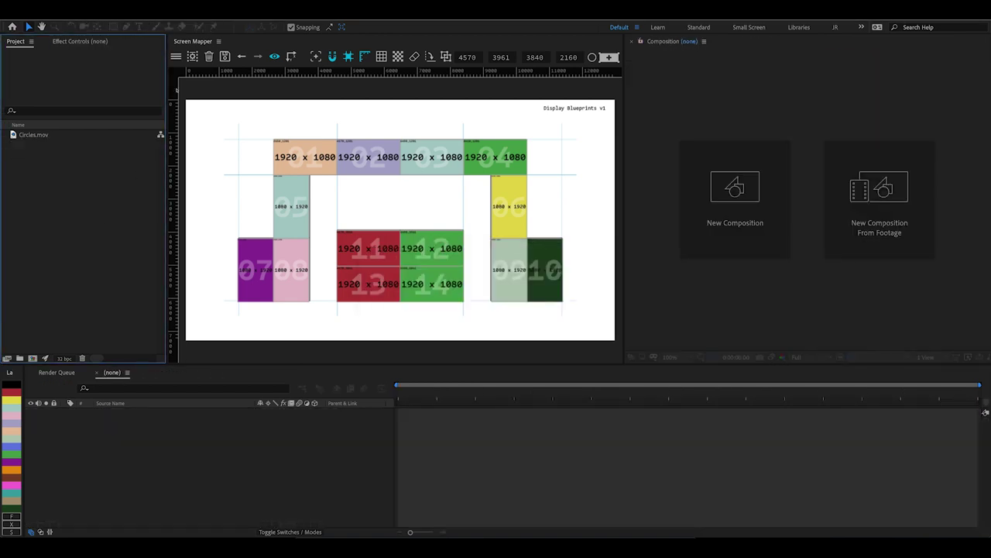
pyautogui.click(218, 41)
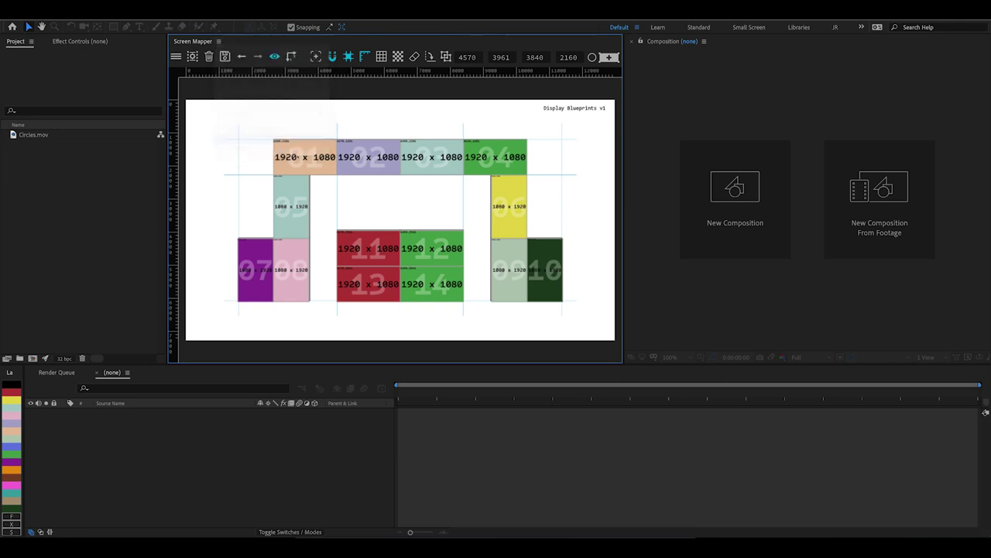
pyautogui.click(291, 57)
pyautogui.click(539, 192)
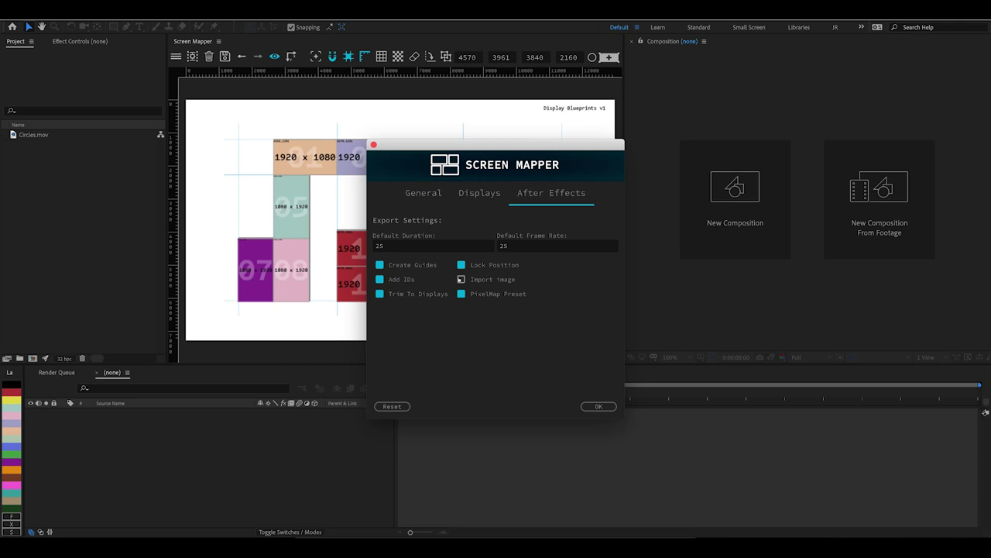
pyautogui.click(461, 279)
pyautogui.click(588, 405)
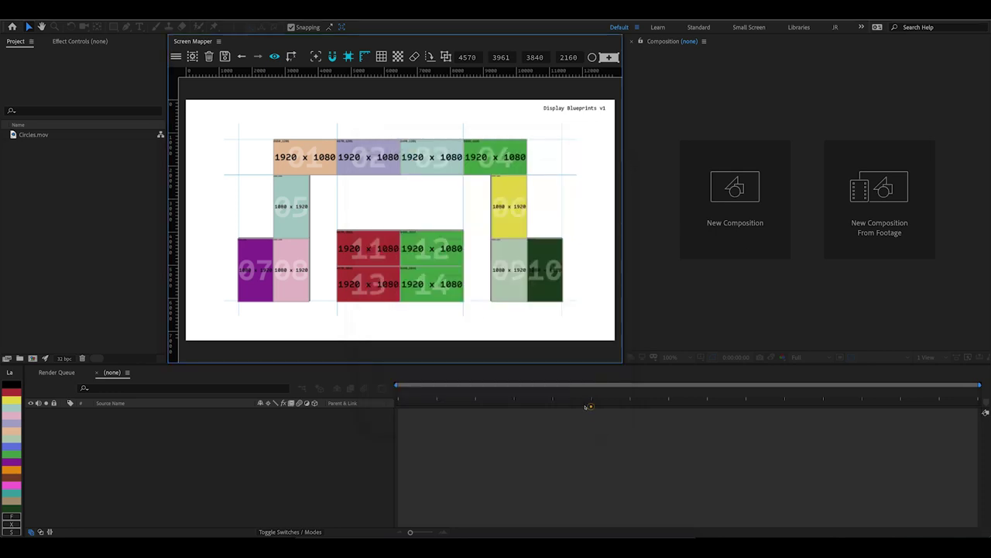
# Export the layout to After Effects again without saving the Screen Mapper project
pyautogui.click(176, 56)
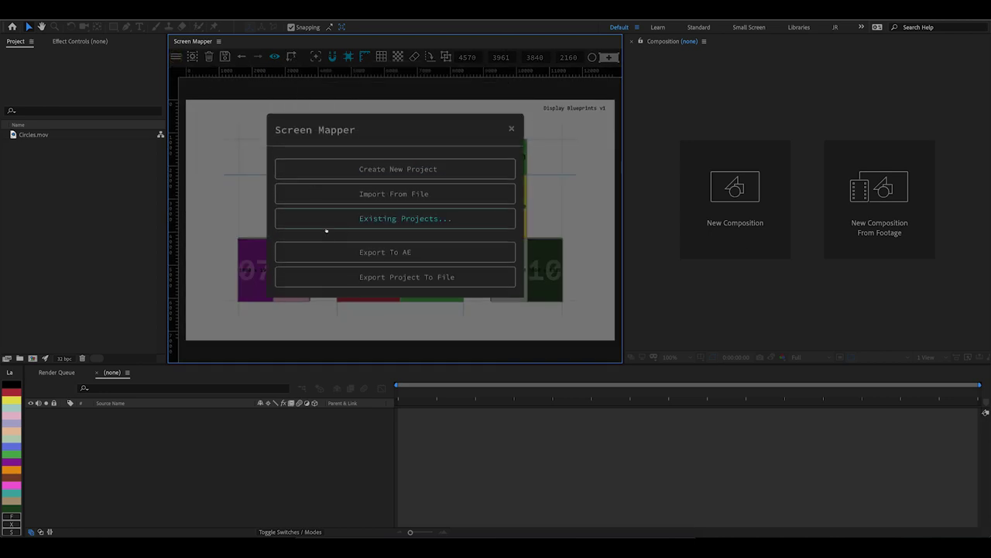
pyautogui.click(328, 226)
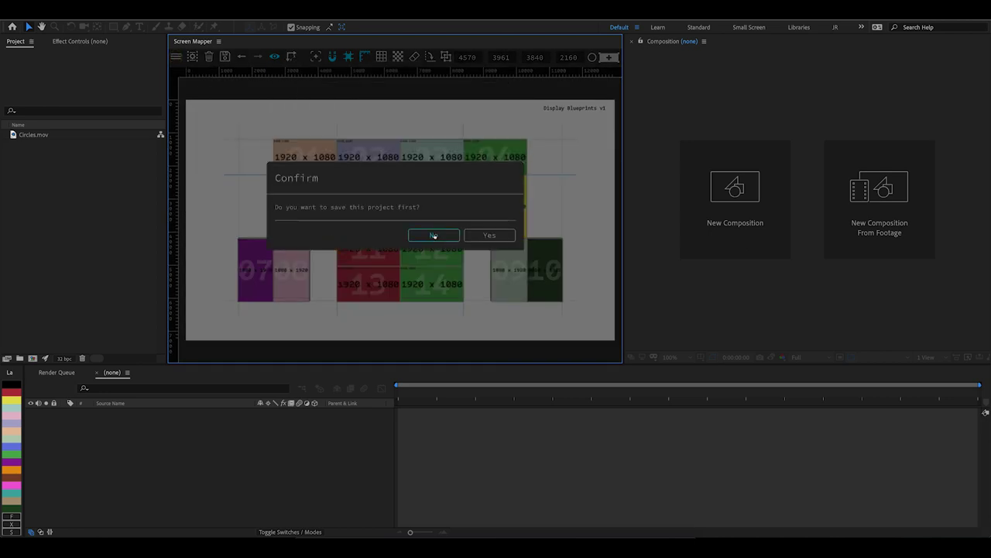
pyautogui.click(433, 235)
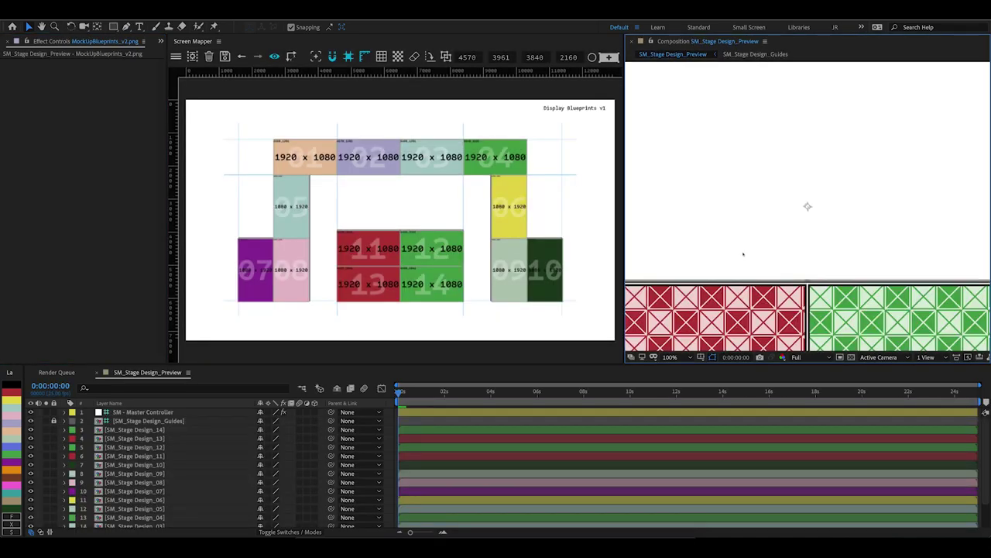
# Expand the Display Assets folder to find the imported MockUpBlueprints_v2.png
pyautogui.scroll(-6, 743, 253)
pyautogui.hotkey('ctrl', '0')
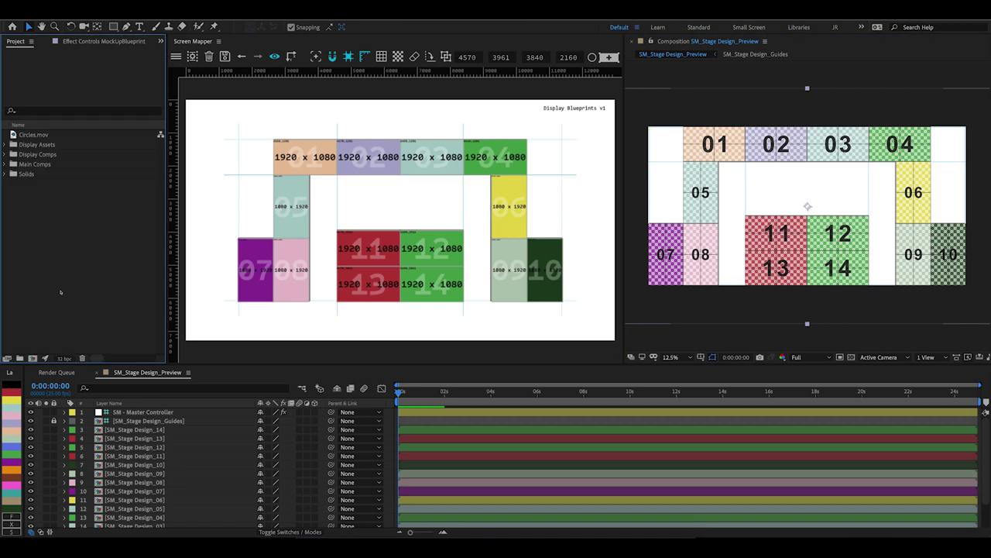
pyautogui.click(21, 144)
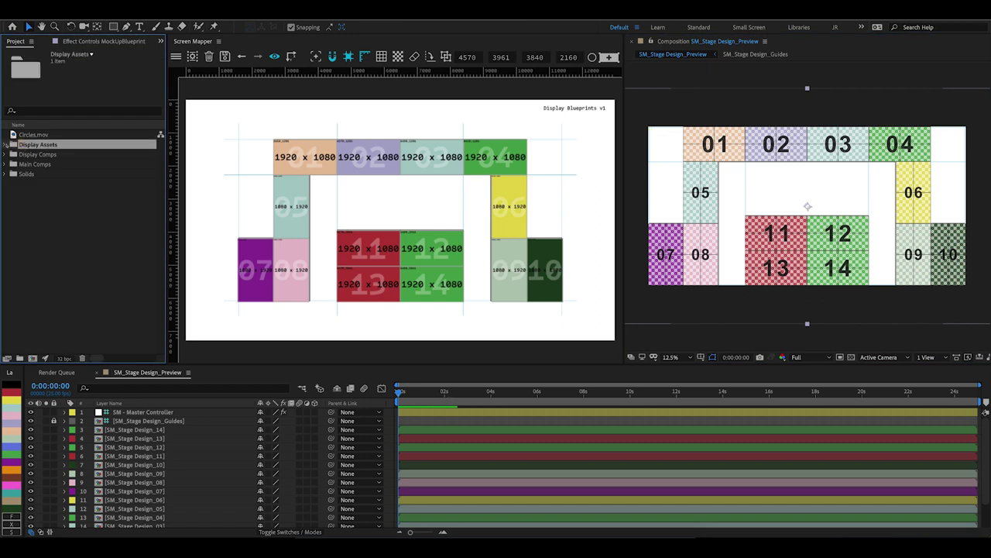
pyautogui.click(4, 144)
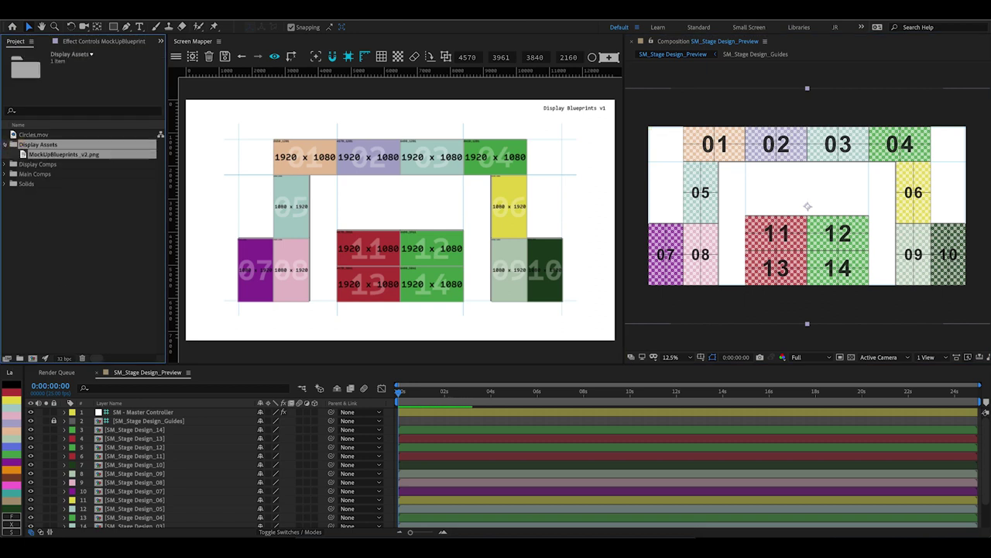
pyautogui.click(4, 144)
# Solo and then unsolo layer 17 MockUpBlueprints_v2.png to compare the blueprint with the tiles
pyautogui.moveTo(35, 144); pyautogui.dragTo(46, 524)
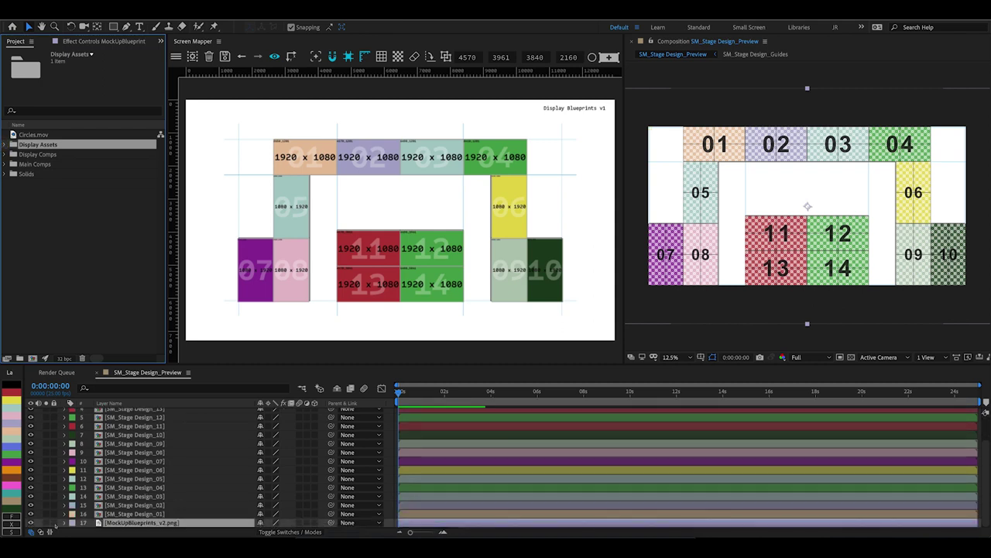
pyautogui.click(45, 523)
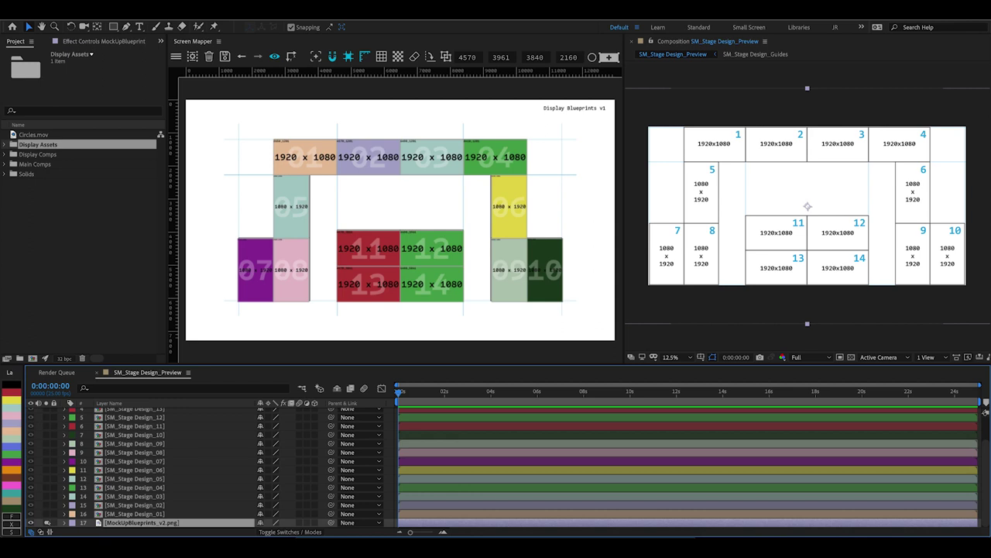
pyautogui.click(46, 523)
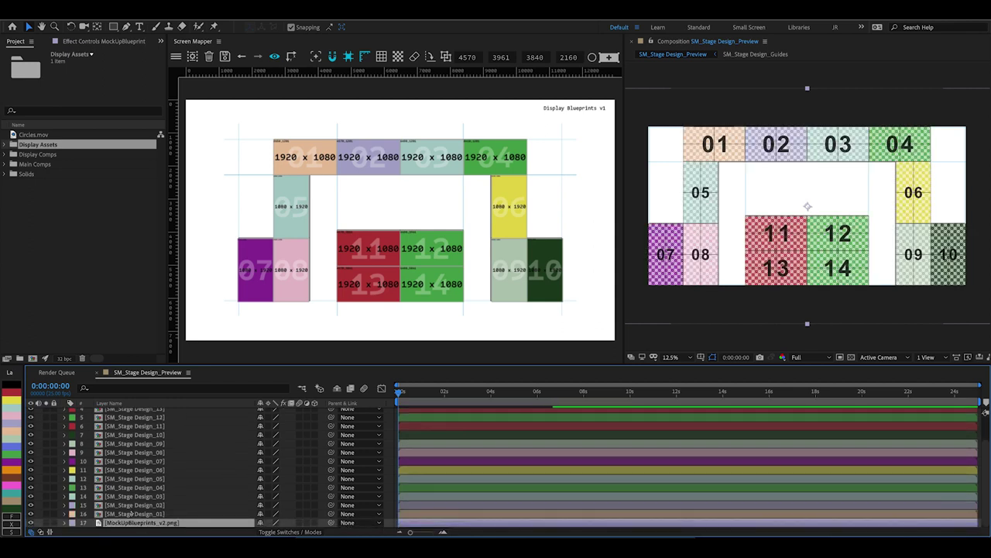
pyautogui.doubleClick(131, 514)
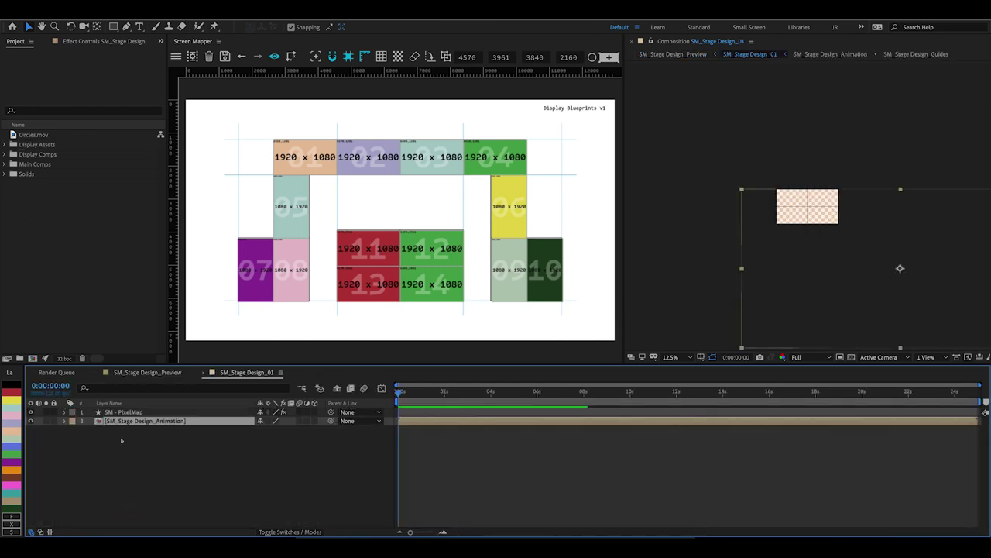
pyautogui.click(124, 412)
pyautogui.press('.')
pyautogui.press('.')
pyautogui.press('.')
pyautogui.press('.')
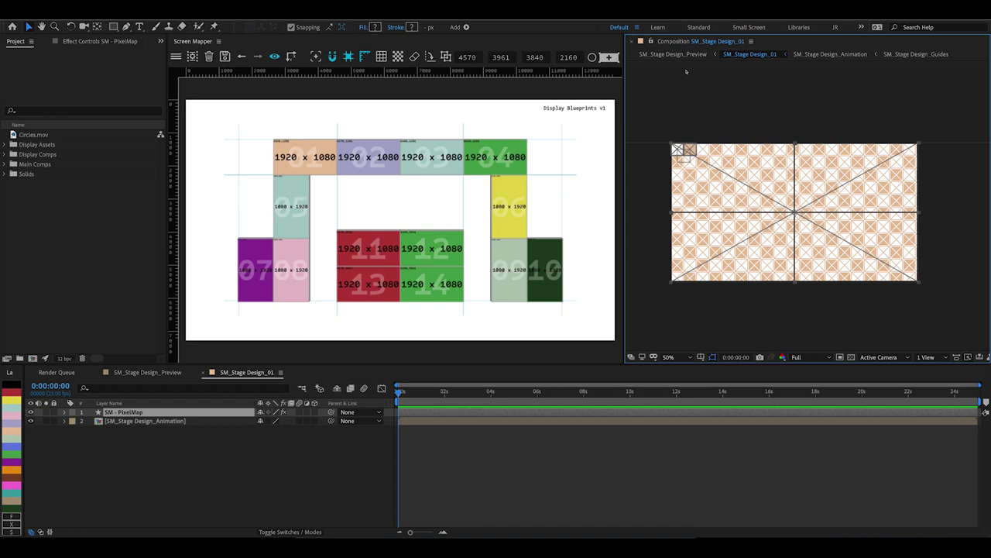
pyautogui.click(218, 42)
pyautogui.click(244, 137)
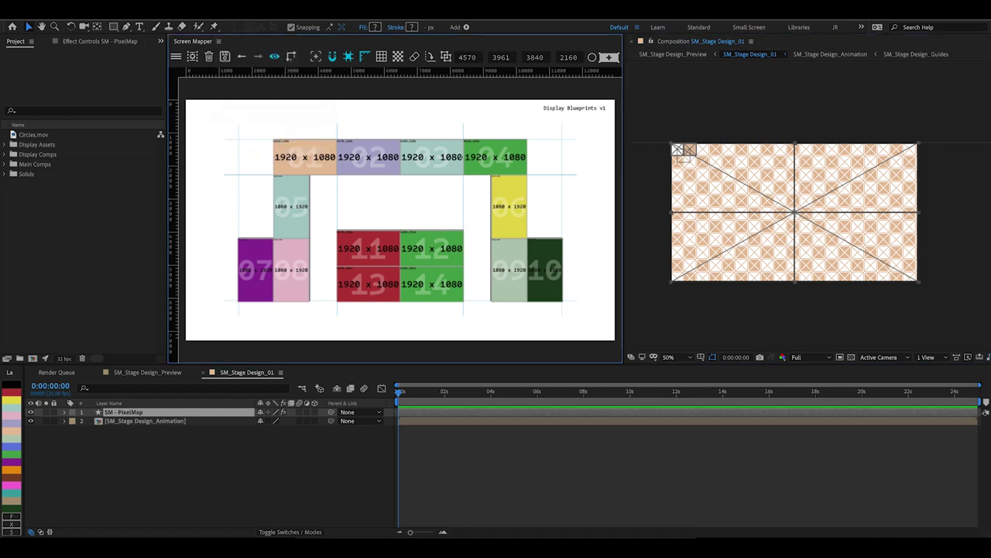
pyautogui.click(551, 193)
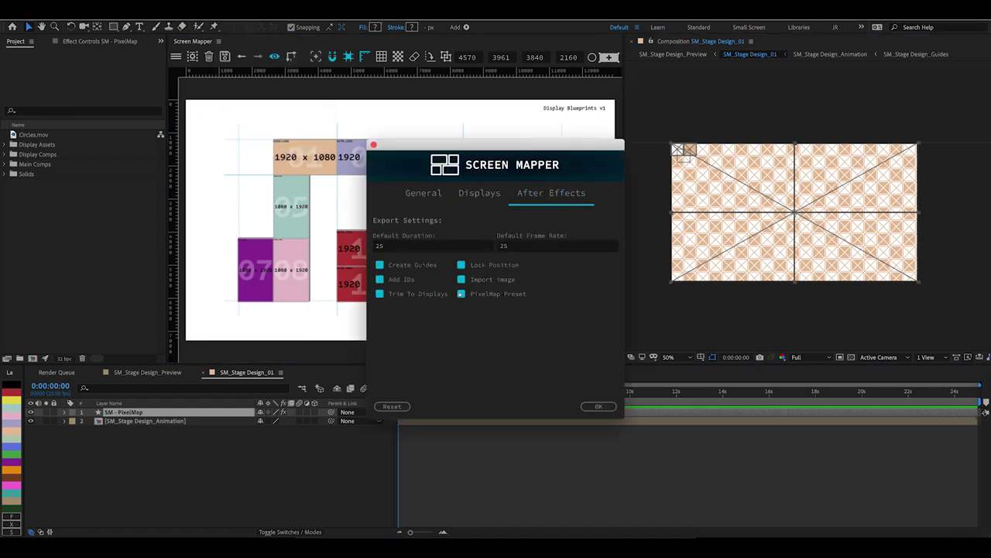
pyautogui.click(598, 406)
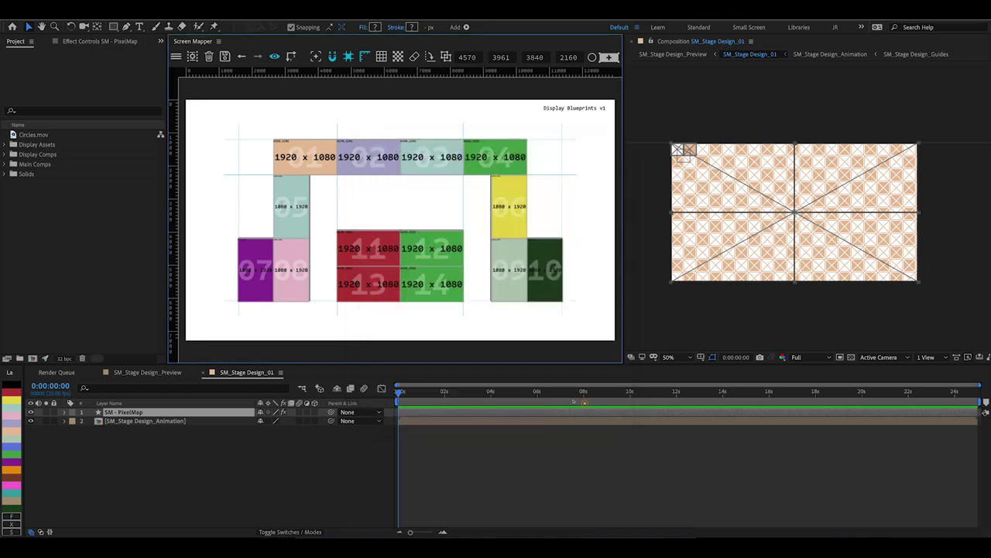
pyautogui.click(135, 446)
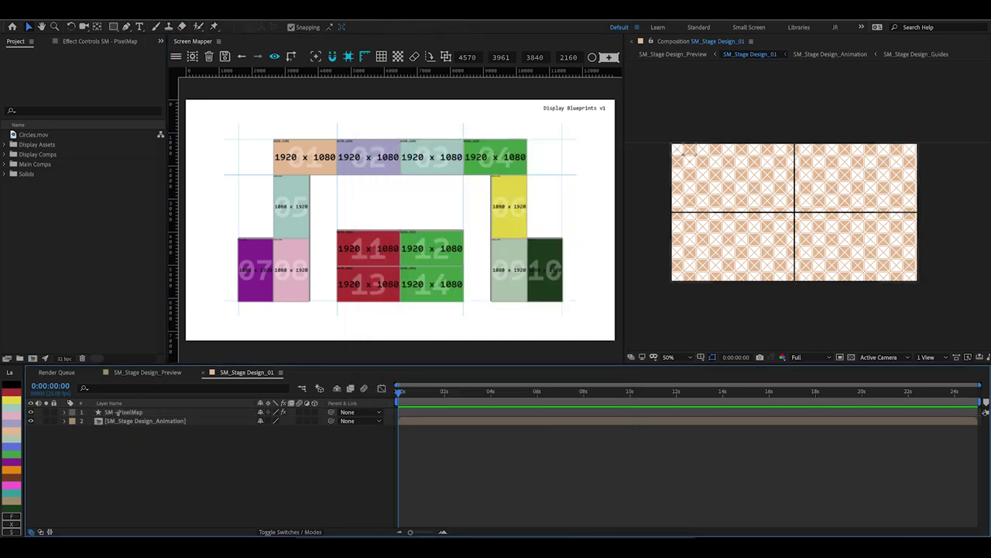
pyautogui.click(116, 413)
# In SM - PixelMap's Effect Controls, expand Guides and Corners, check Enable Corners, and expand Tiles
pyautogui.click(113, 40)
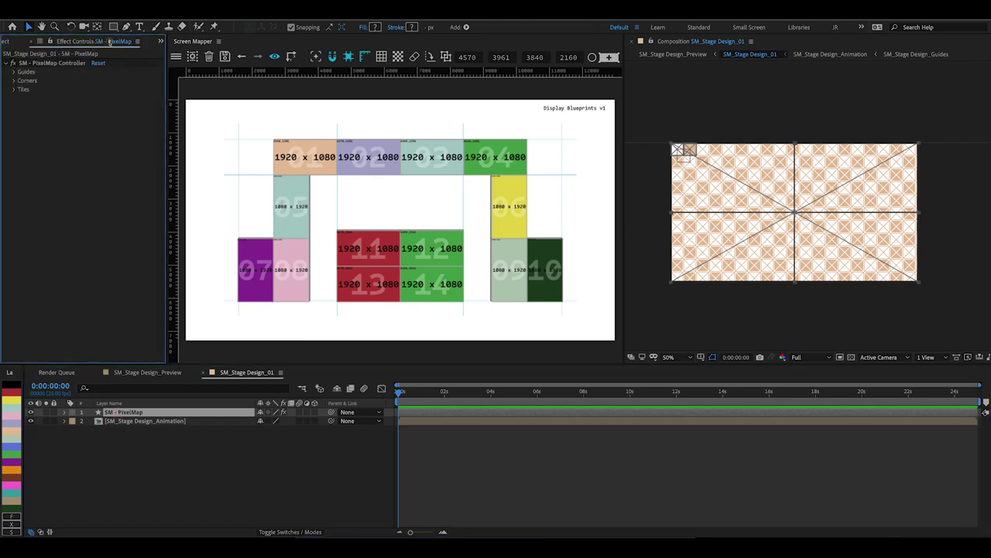
pyautogui.click(31, 103)
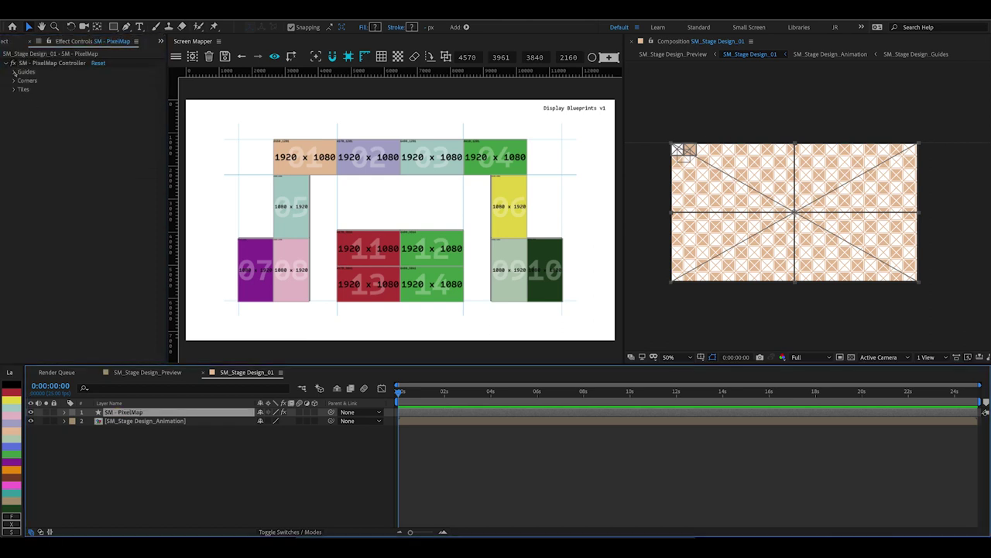
pyautogui.click(12, 71)
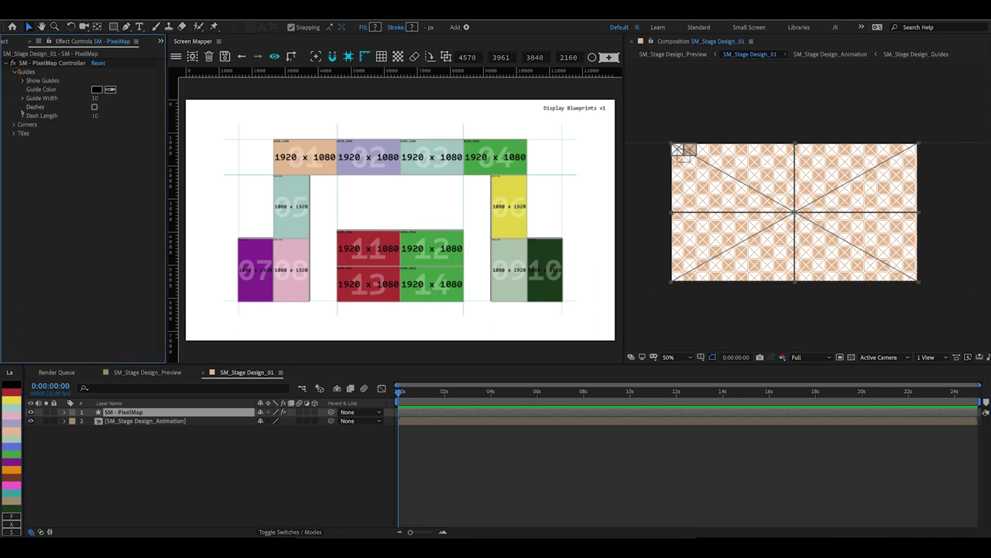
pyautogui.click(13, 124)
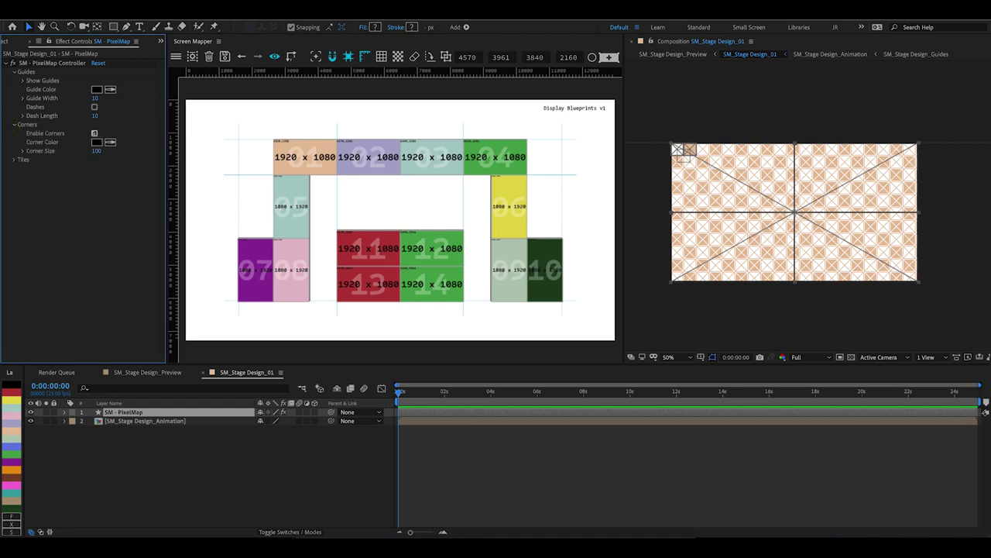
pyautogui.click(94, 133)
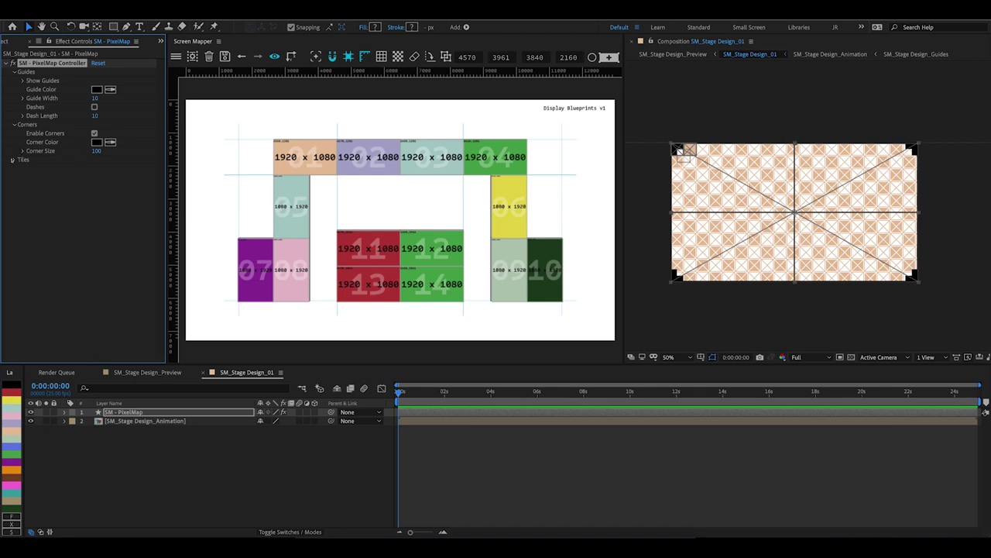
pyautogui.click(13, 159)
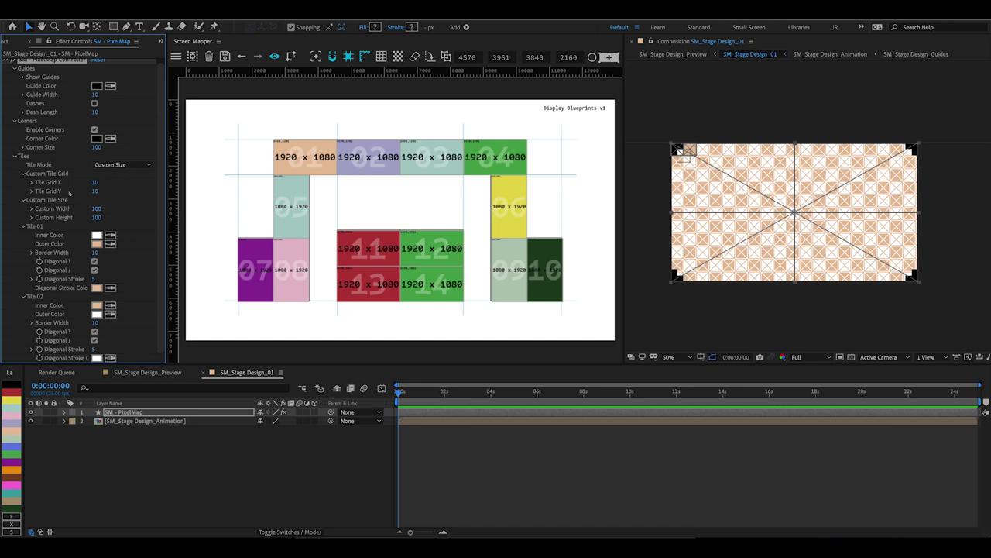
# Set the PixelMap Custom Width to 200
pyautogui.click(95, 209)
pyautogui.write('200')
pyautogui.press('Return')
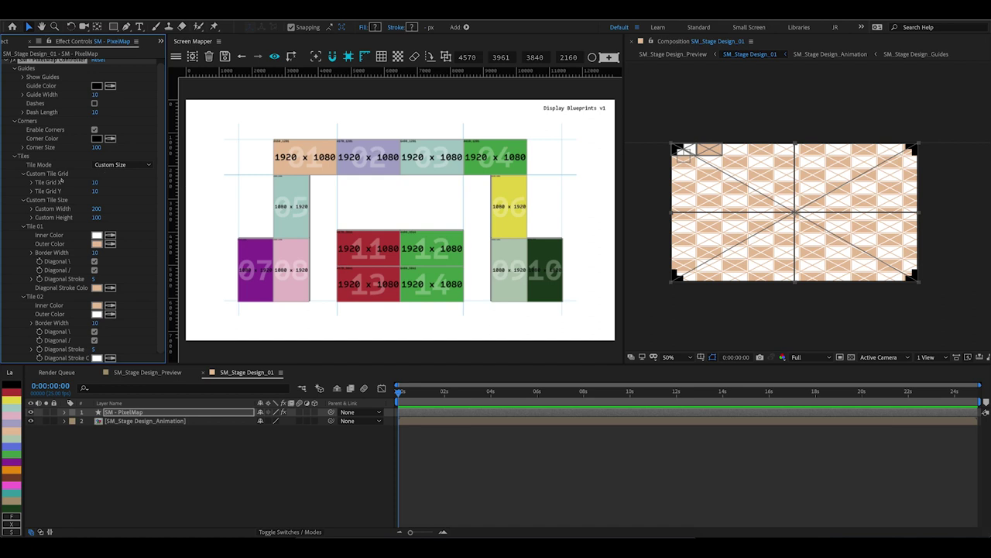
# Switch Tile Mode to Custom Grid with Tile Grid X 20 and Y 40
pyautogui.click(110, 164)
pyautogui.click(112, 183)
pyautogui.click(92, 183)
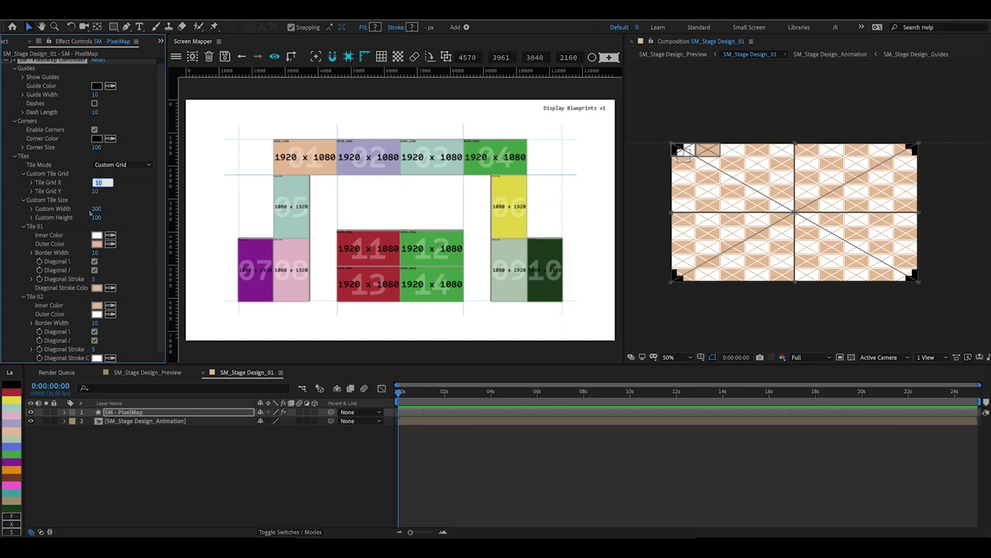
pyautogui.write('20')
pyautogui.press('Return')
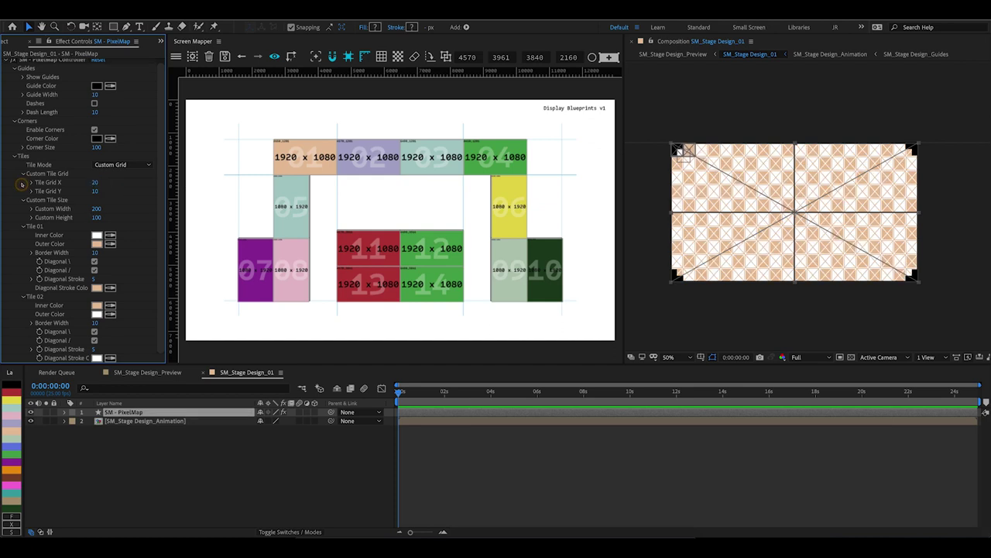
pyautogui.click(93, 191)
pyautogui.write('40')
pyautogui.press('Return')
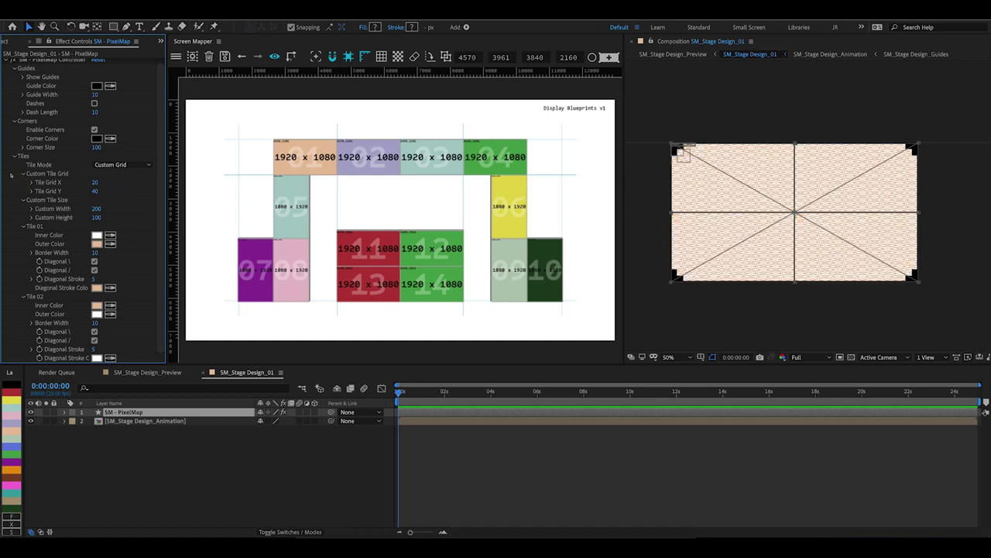
# Return Tile Mode to Custom Size and set Custom Width back to 100
pyautogui.click(91, 182)
pyautogui.click(121, 165)
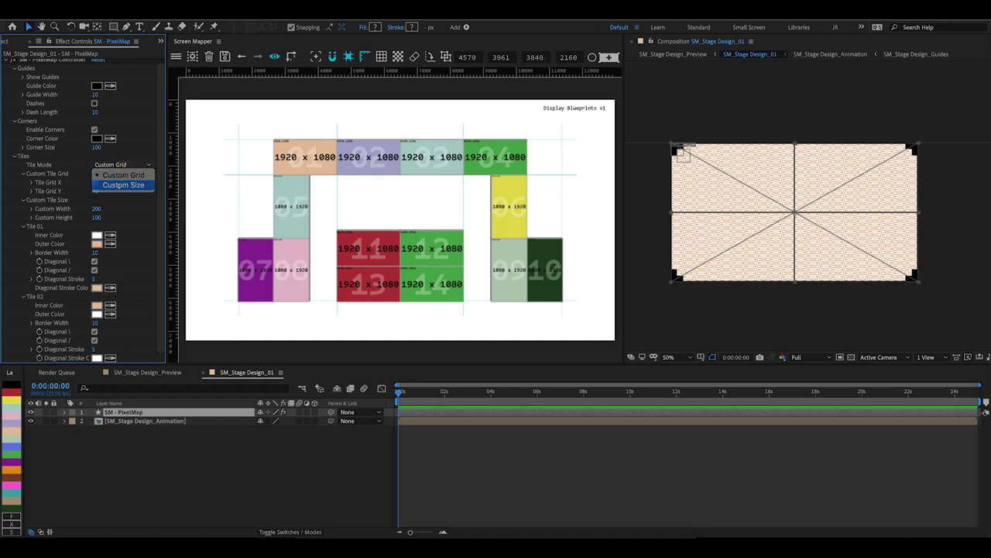
pyautogui.click(118, 187)
pyautogui.click(94, 208)
pyautogui.write('100')
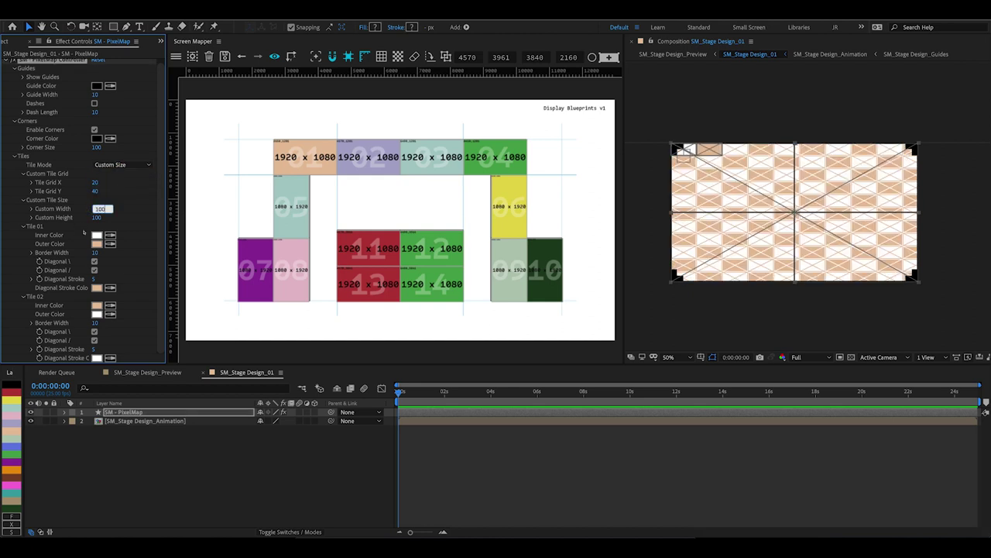
pyautogui.press('Return')
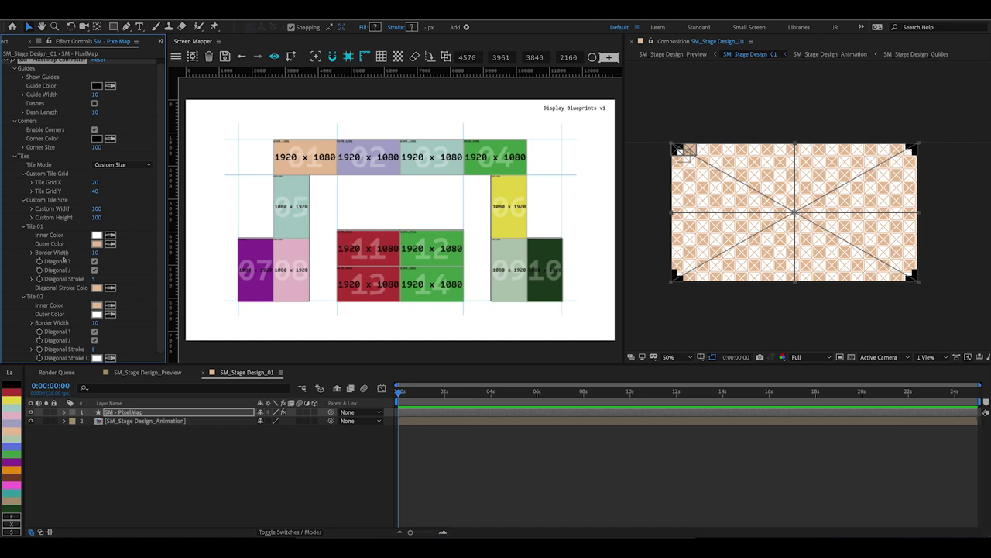
# Set Tile 01 Inner Color to pink F59696 and Tile 02 Outer Color to pink, then return to SM_Stage Design_Preview
pyautogui.click(96, 235)
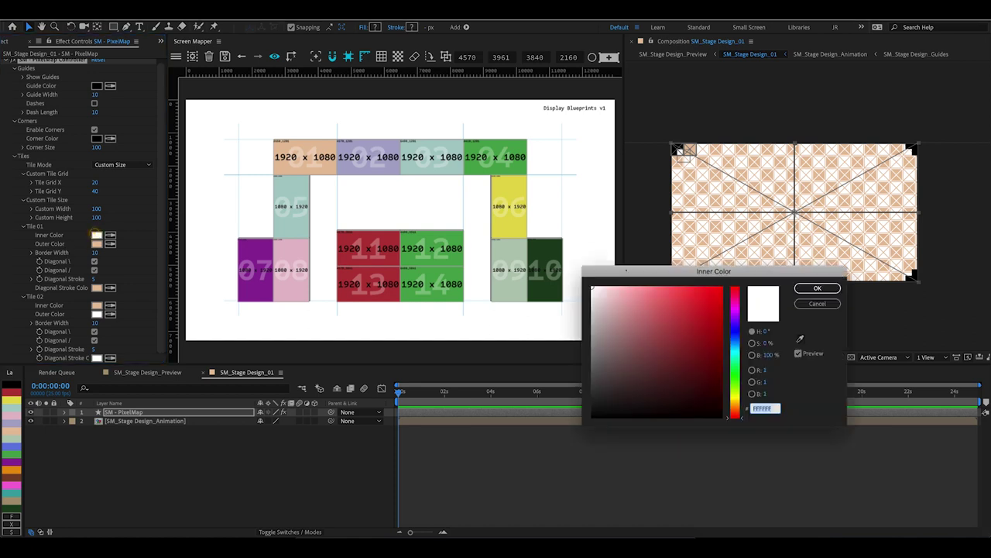
pyautogui.click(641, 291)
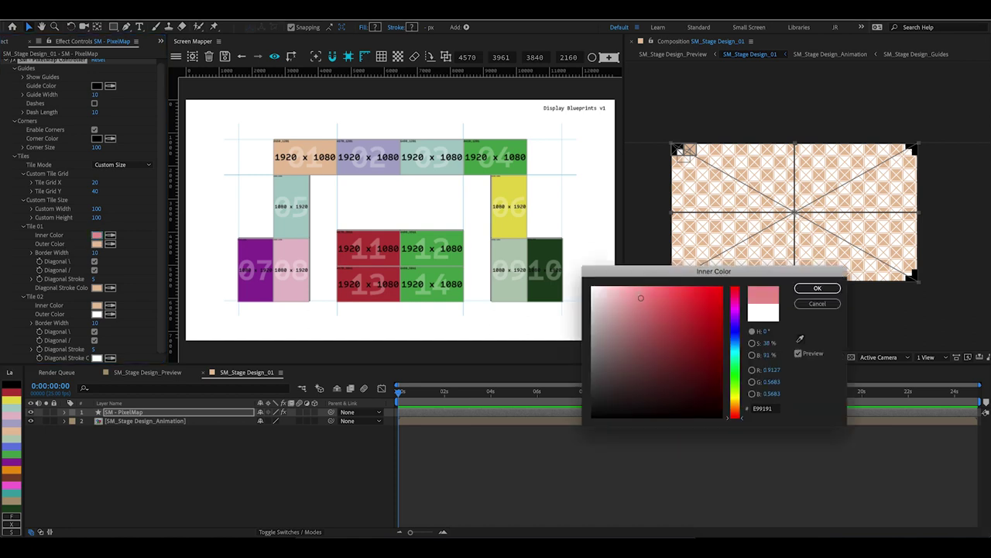
pyautogui.click(817, 288)
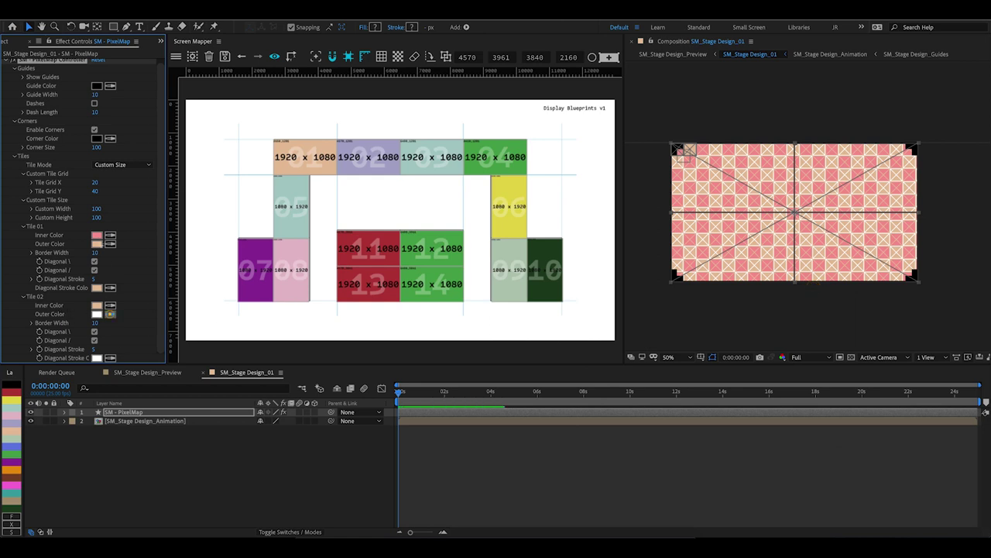
pyautogui.click(110, 313)
pyautogui.click(96, 234)
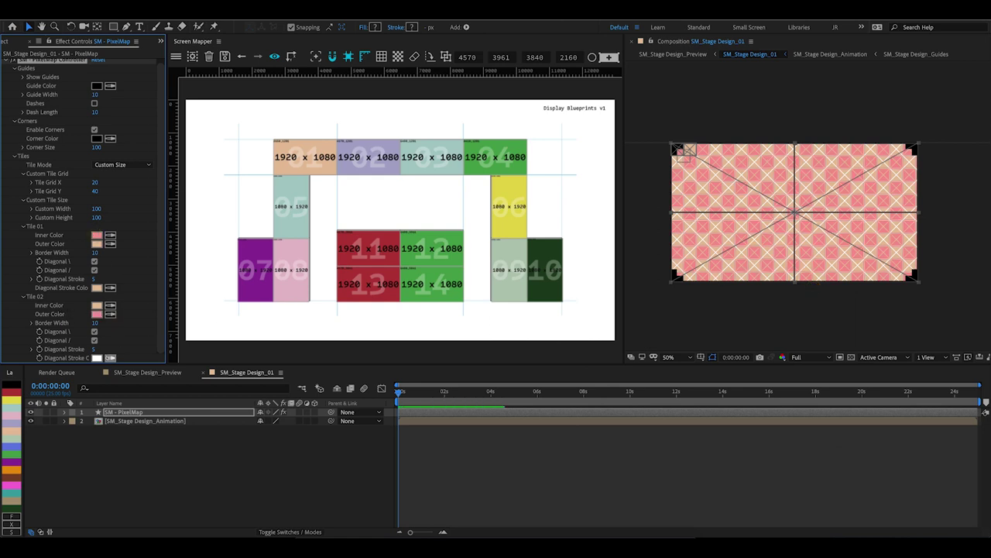
pyautogui.click(147, 372)
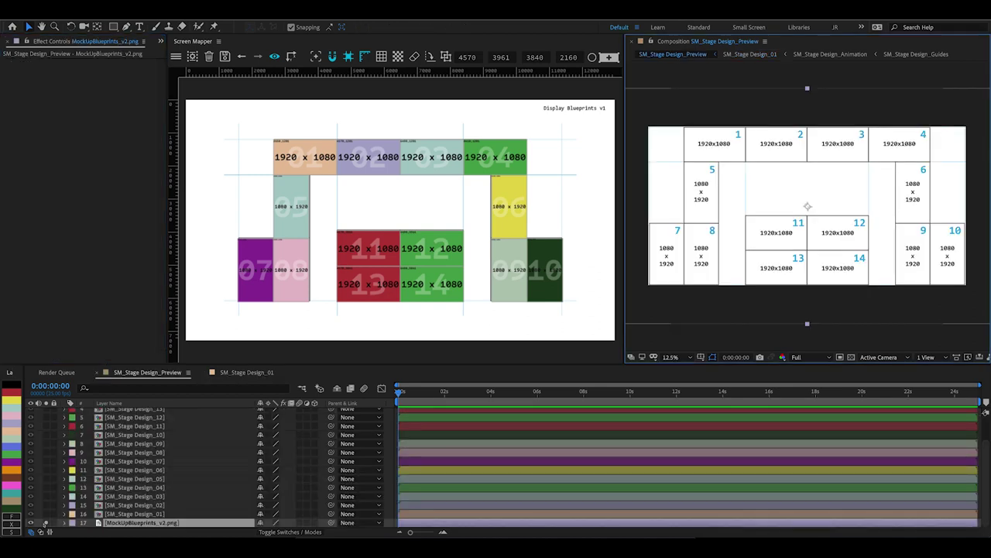
pyautogui.click(45, 523)
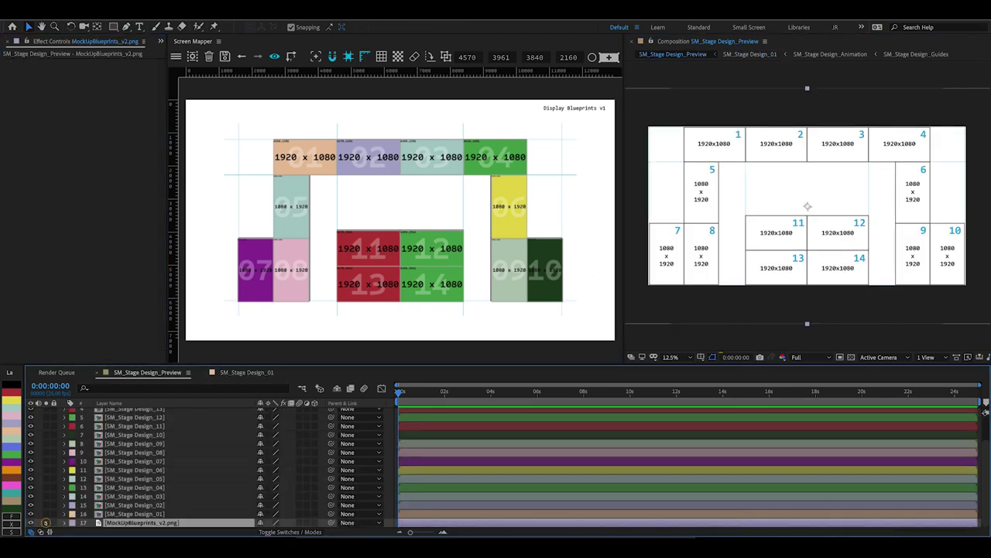
pyautogui.scroll(2, 248, 416)
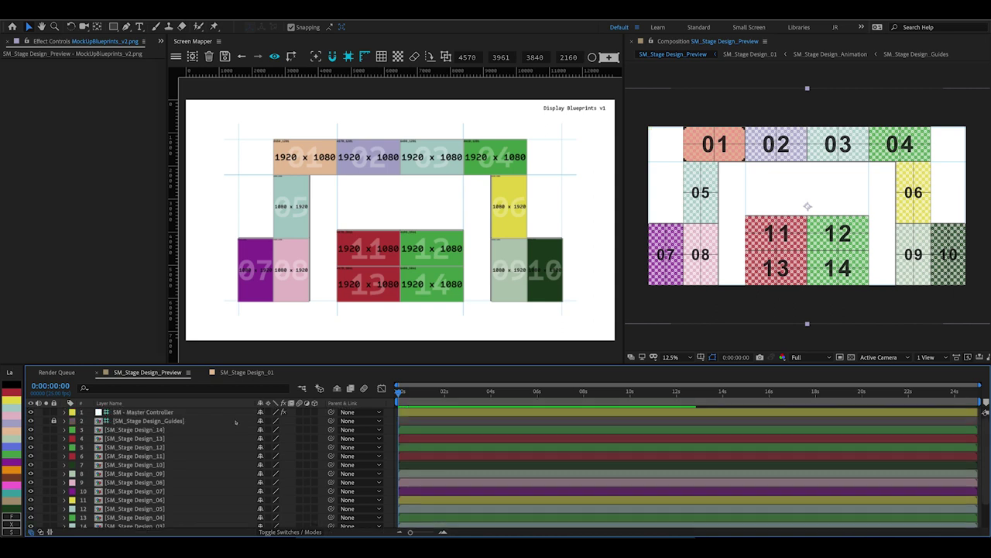
pyautogui.click(139, 412)
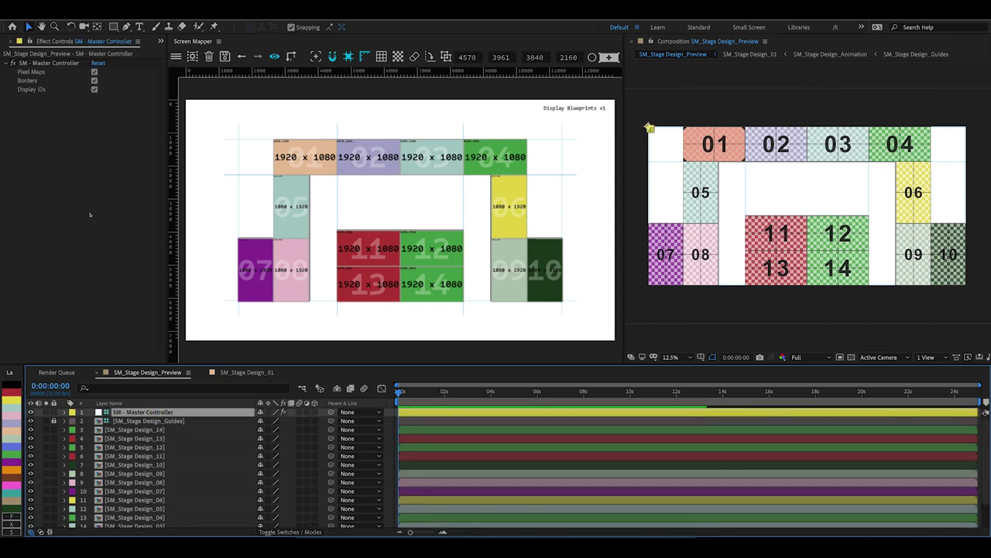
pyautogui.click(93, 71)
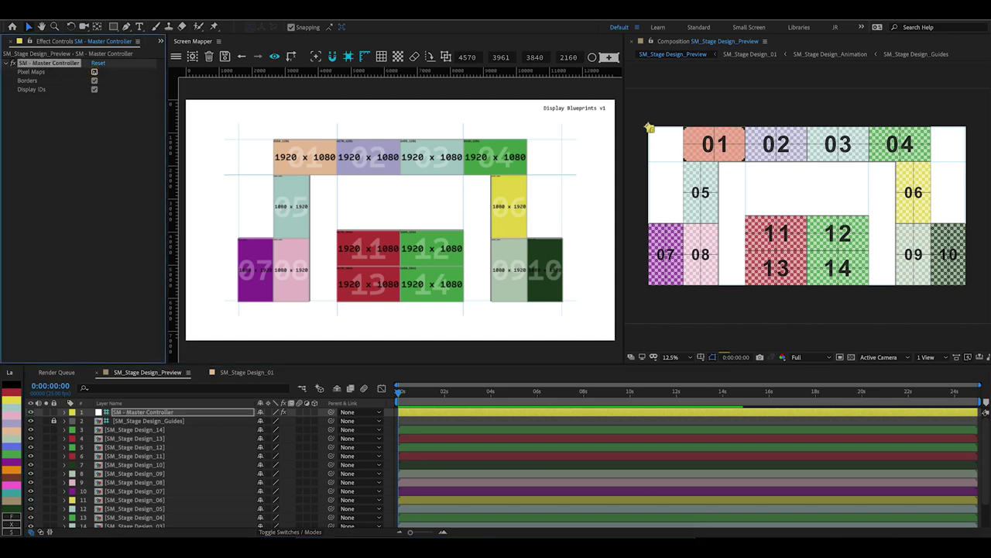
pyautogui.click(94, 81)
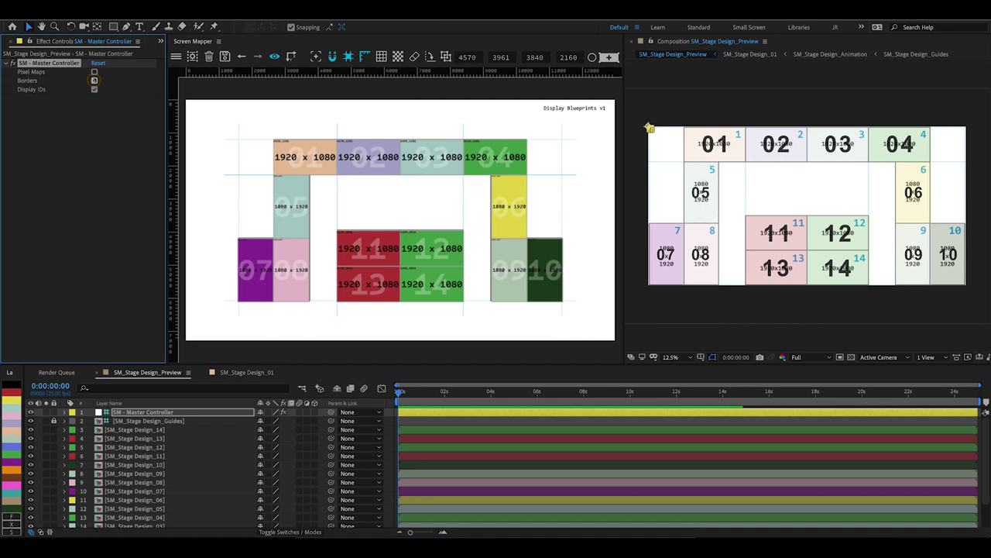
pyautogui.click(94, 71)
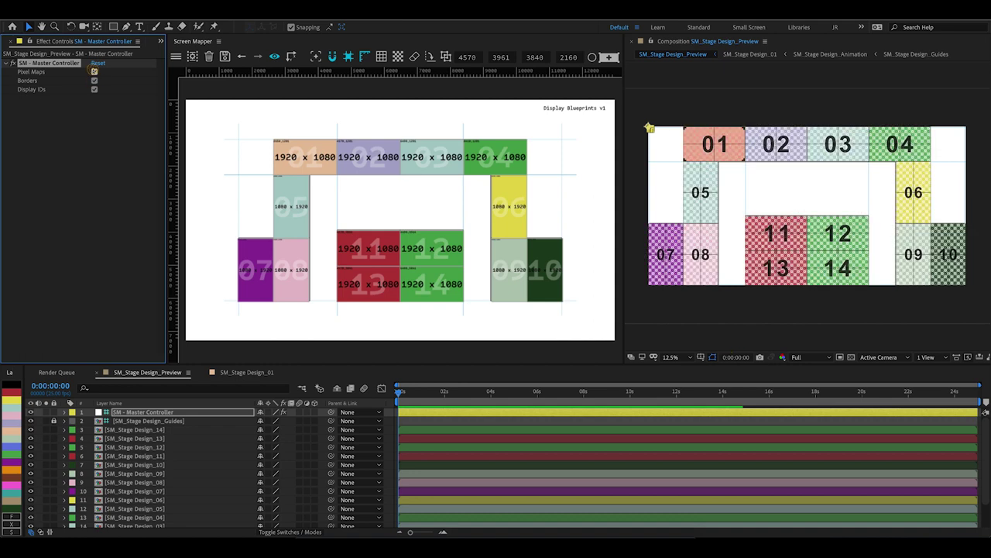